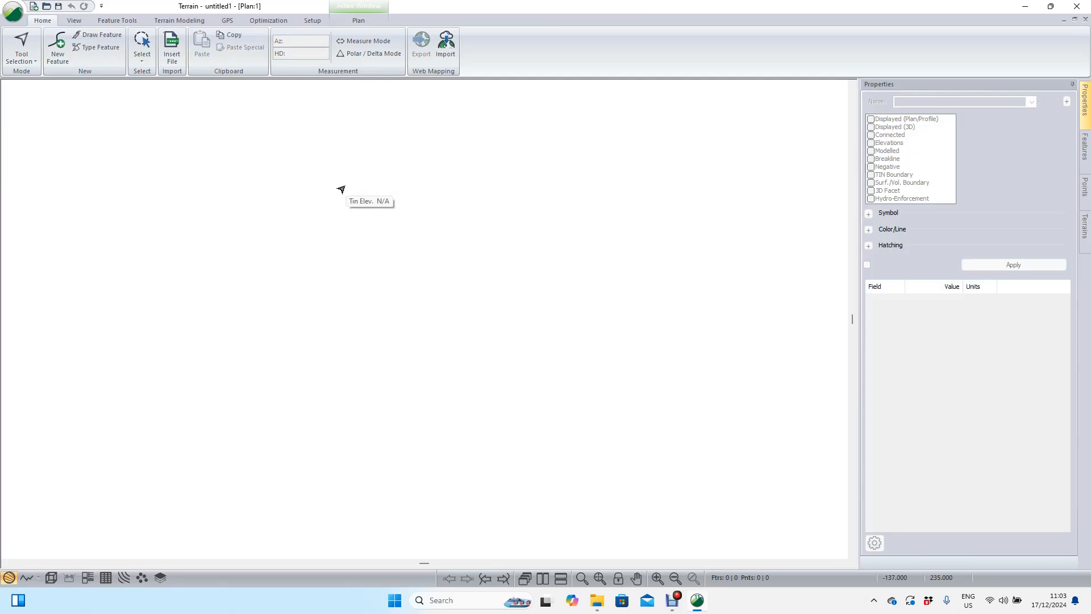
Open Demo.dwg from the Downloads folder as an AutoCAD DWG, using the default import options and continuing without coordinate conversion.
{"action": "left_click", "coordinate": [14, 16]}
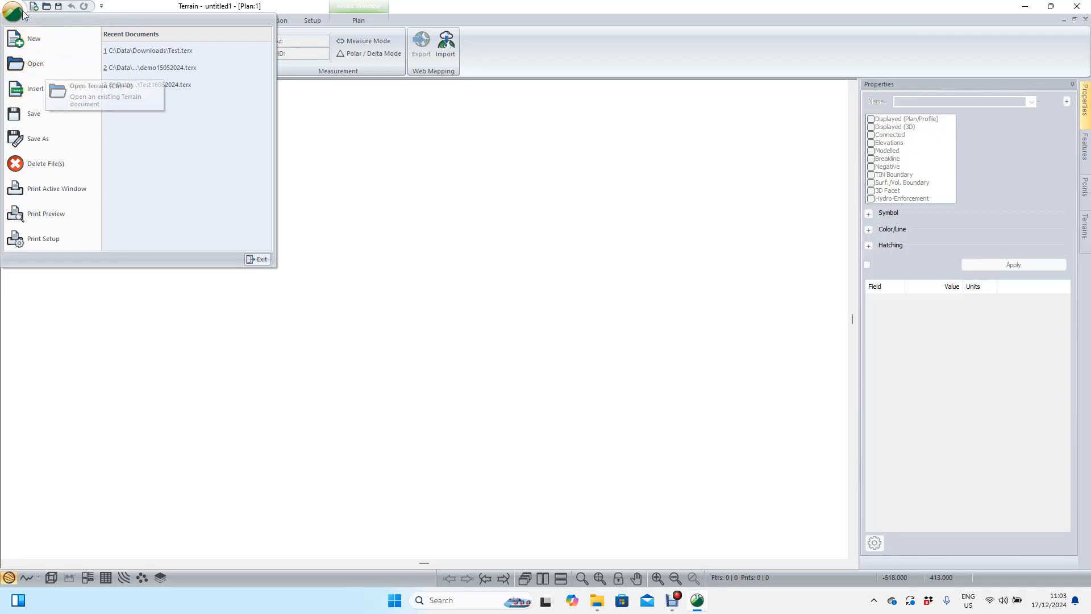
{"action": "left_click", "coordinate": [46, 72]}
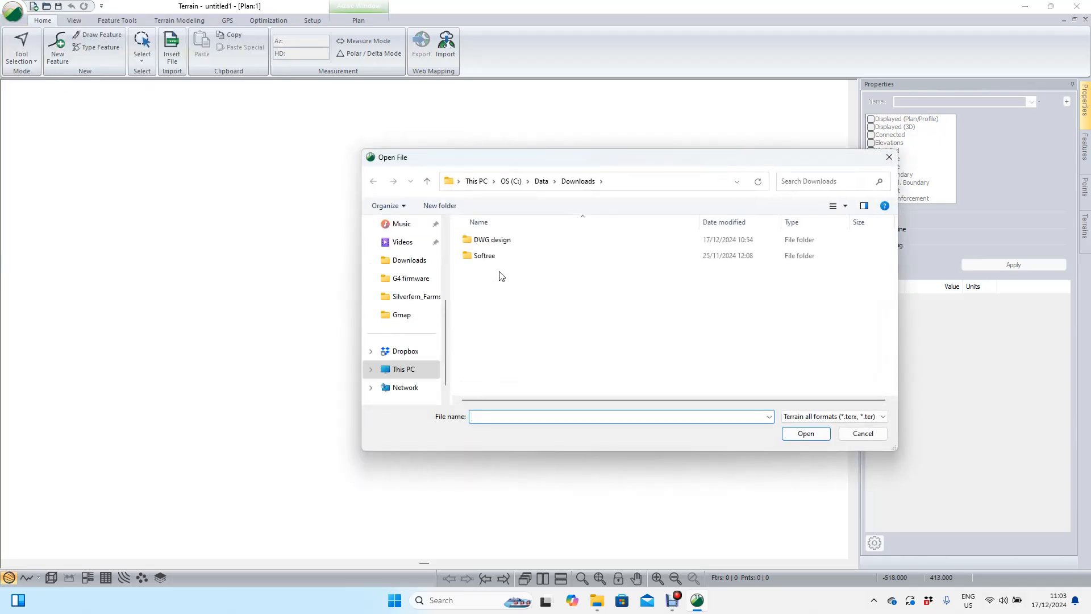
{"action": "left_click", "coordinate": [840, 415]}
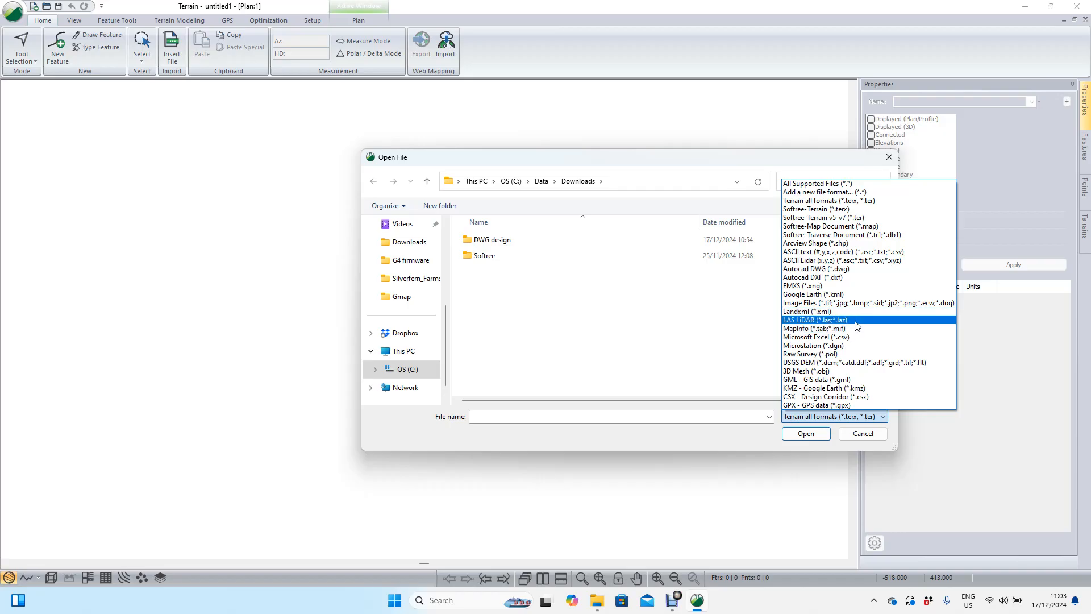
{"action": "left_click", "coordinate": [841, 269]}
{"action": "left_click", "coordinate": [535, 272]}
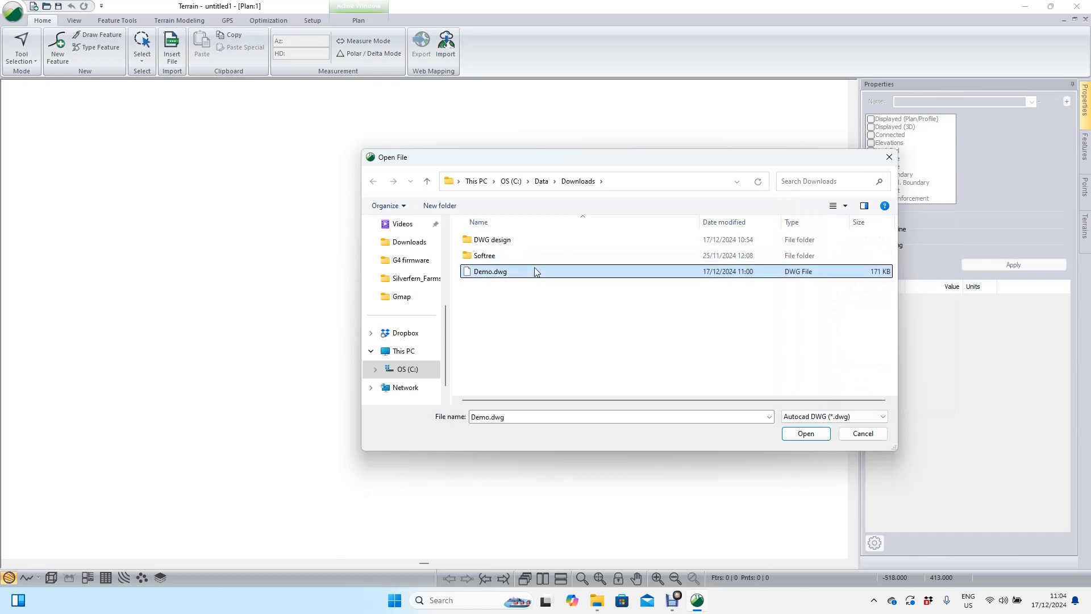
{"action": "left_click", "coordinate": [814, 436]}
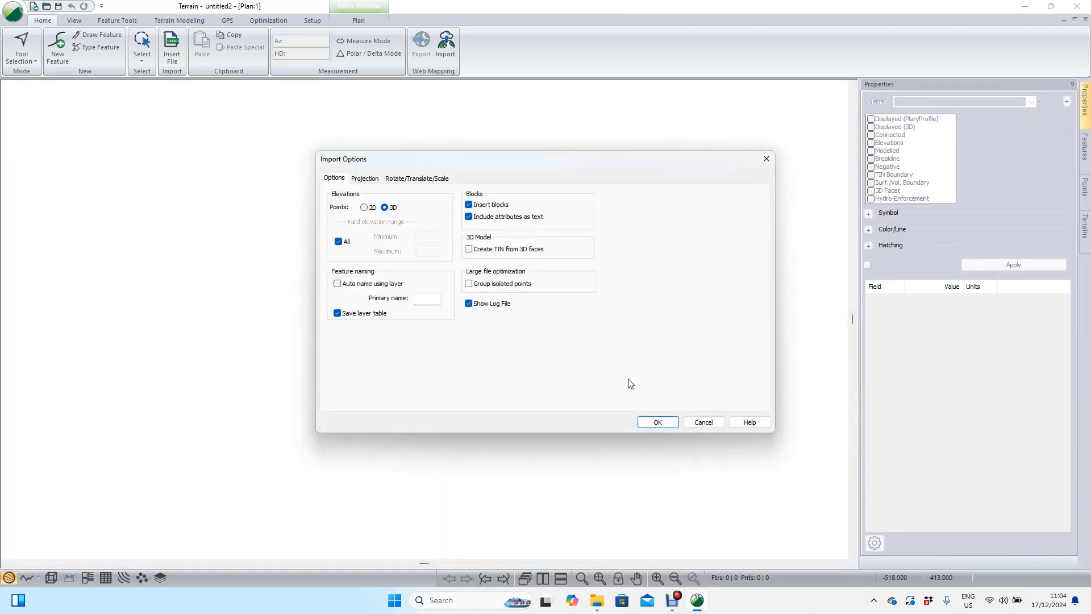
{"action": "left_click", "coordinate": [661, 423]}
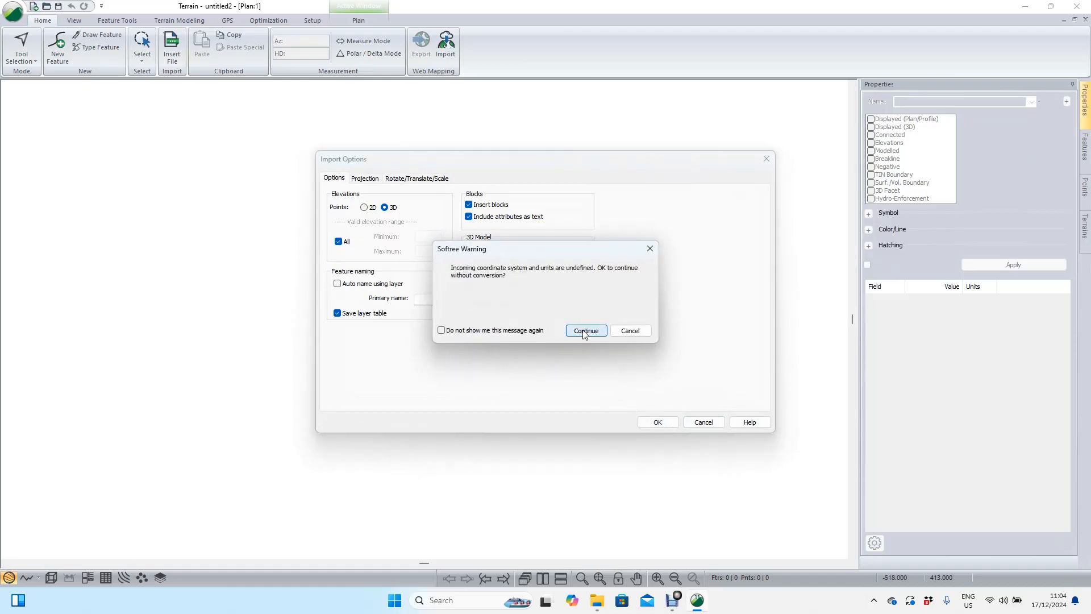
{"action": "left_click", "coordinate": [586, 331]}
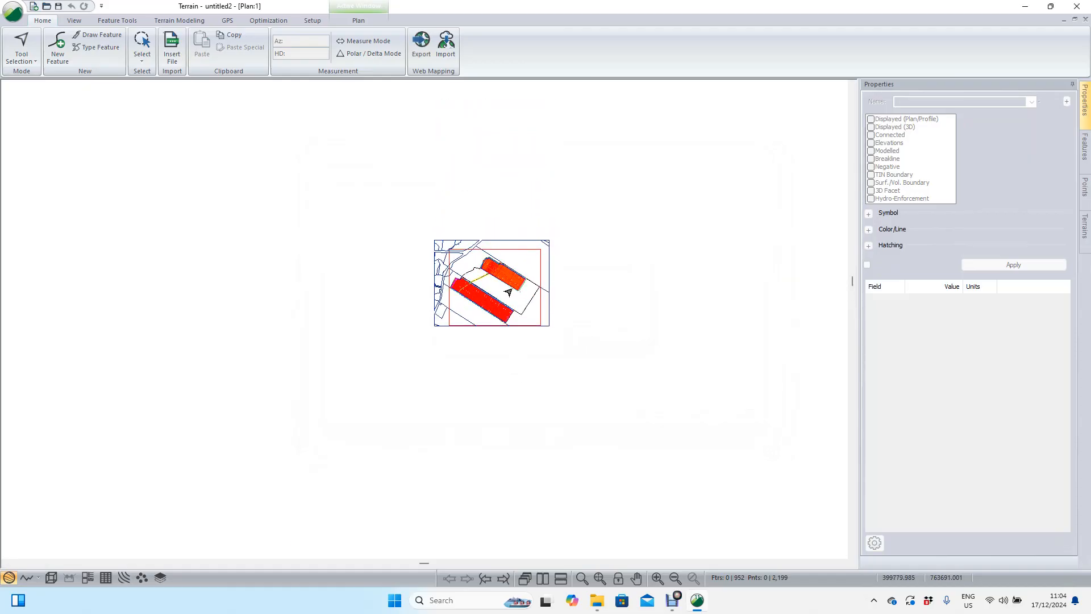
Examine the double lines along the western edge of the lower grid block in the imported drawing.
{"action": "scroll", "coordinate": [509, 292], "scroll_direction": "up", "scroll_amount": 5}
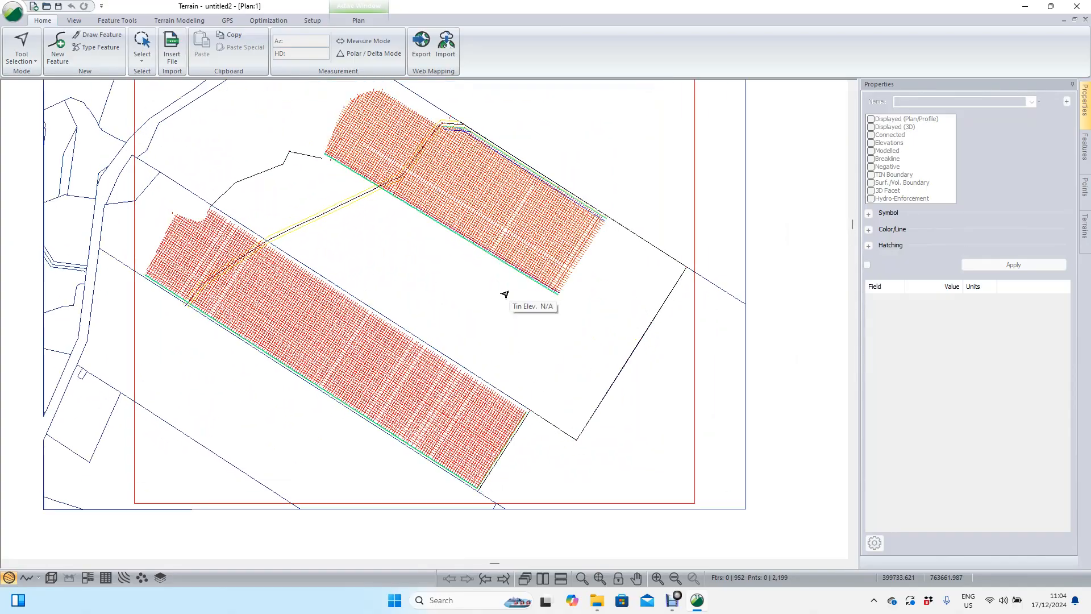
{"action": "scroll", "coordinate": [507, 294], "scroll_direction": "up", "scroll_amount": 3}
{"action": "scroll", "coordinate": [641, 285], "scroll_direction": "up", "scroll_amount": 3}
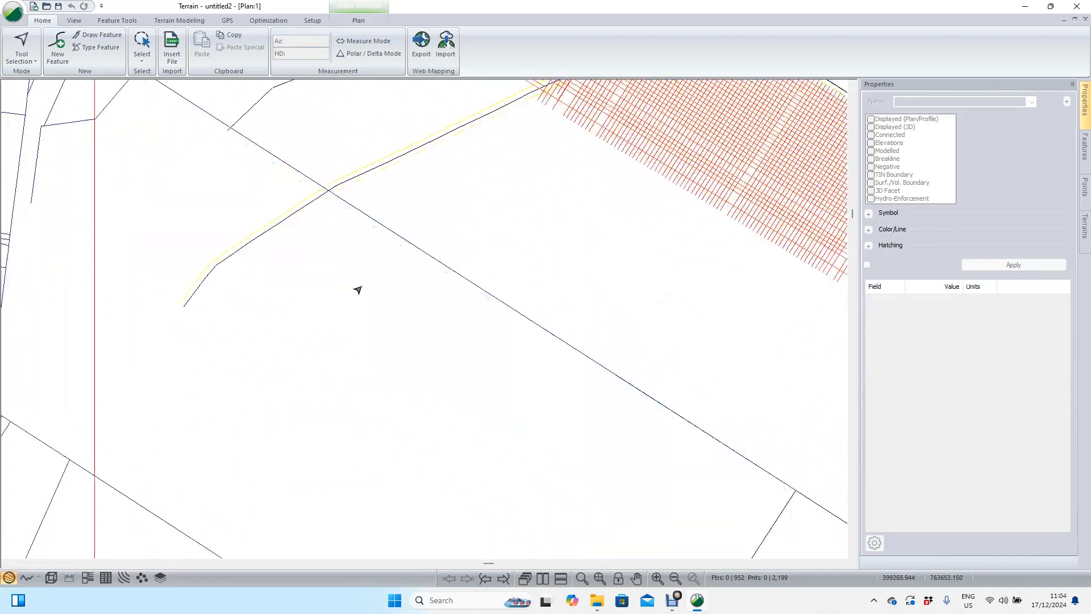
{"action": "scroll", "coordinate": [359, 290], "scroll_direction": "up", "scroll_amount": 3}
{"action": "middle_click_drag", "start_coordinate": [280, 294], "coordinate": [684, 353]}
{"action": "scroll", "coordinate": [553, 319], "scroll_direction": "down", "scroll_amount": 1}
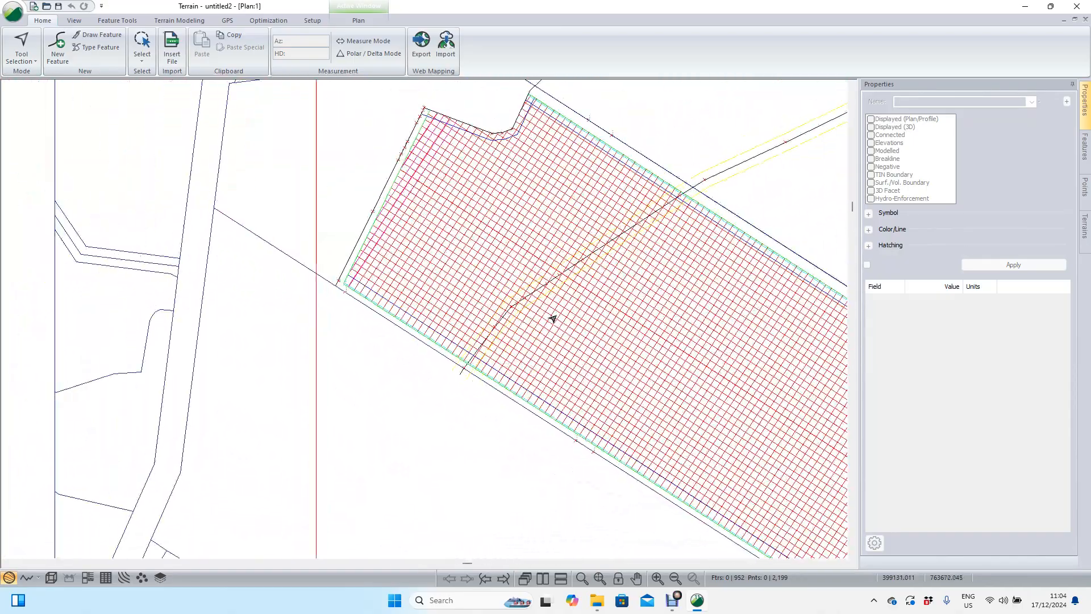
{"action": "scroll", "coordinate": [553, 319], "scroll_direction": "down", "scroll_amount": 1}
{"action": "scroll", "coordinate": [450, 284], "scroll_direction": "up", "scroll_amount": 2}
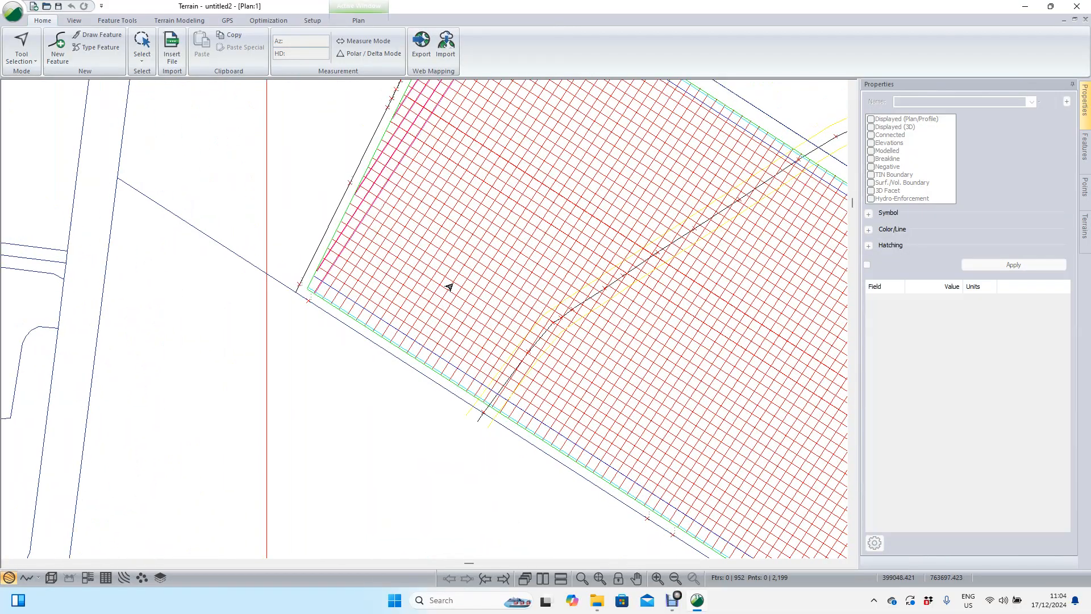
{"action": "scroll", "coordinate": [449, 287], "scroll_direction": "up", "scroll_amount": 2}
{"action": "middle_click_drag", "start_coordinate": [380, 278], "coordinate": [493, 382]}
{"action": "scroll", "coordinate": [439, 323], "scroll_direction": "up", "scroll_amount": 3}
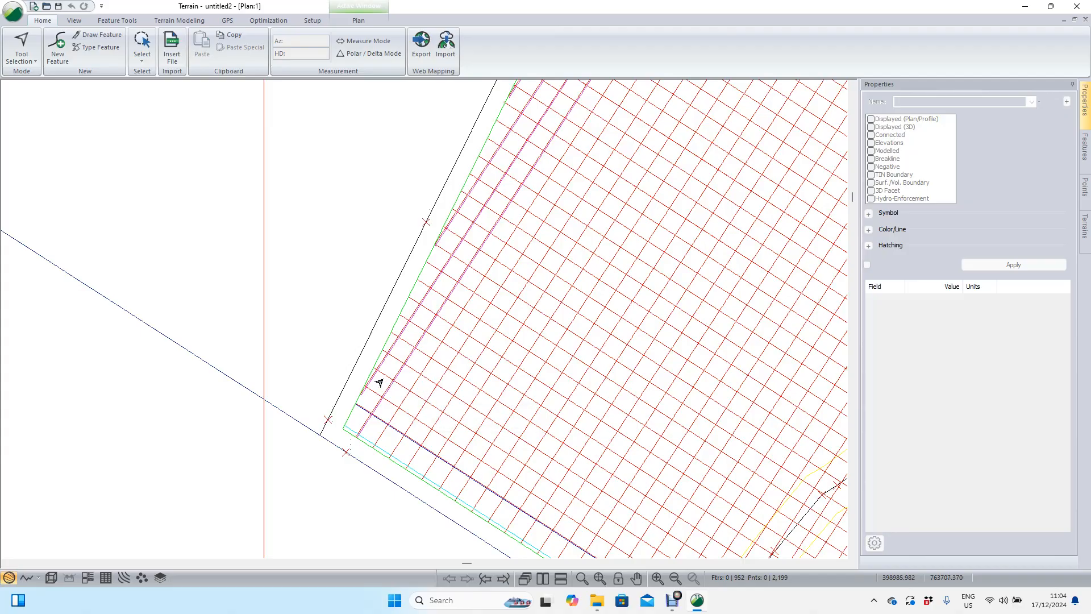
{"action": "scroll", "coordinate": [379, 383], "scroll_direction": "up", "scroll_amount": 2}
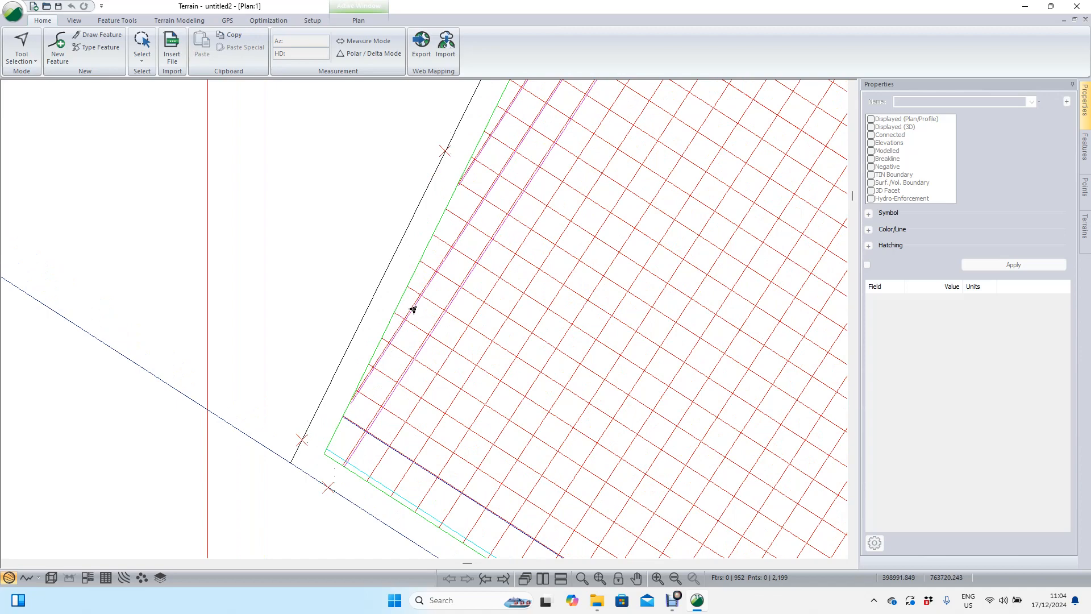
Review the overall layout of both grid blocks and the line running across them.
{"action": "scroll", "coordinate": [509, 341], "scroll_direction": "down", "scroll_amount": 5}
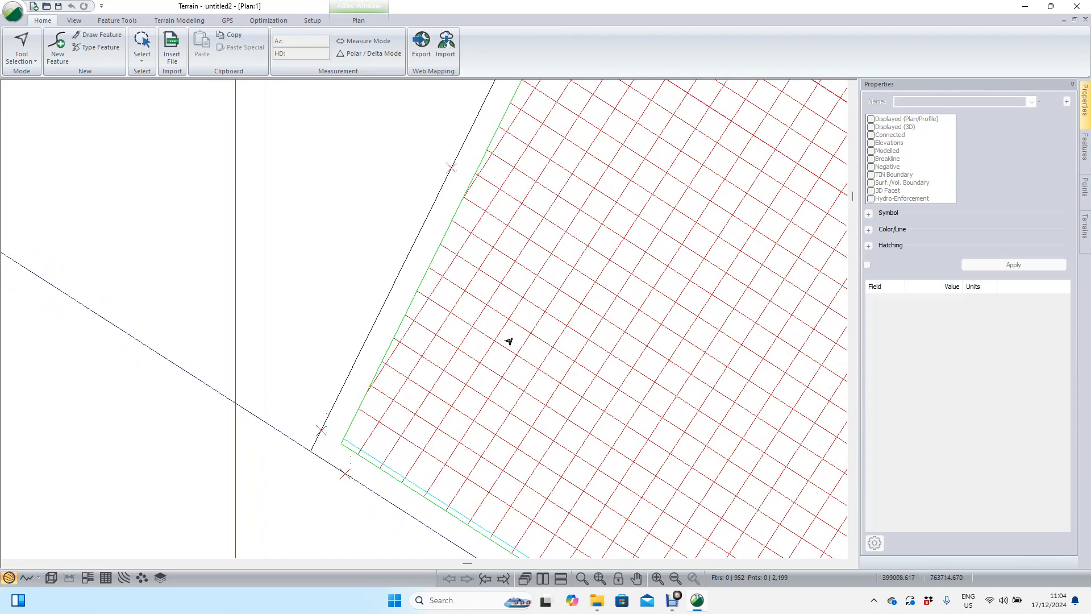
{"action": "scroll", "coordinate": [509, 341], "scroll_direction": "down", "scroll_amount": 2}
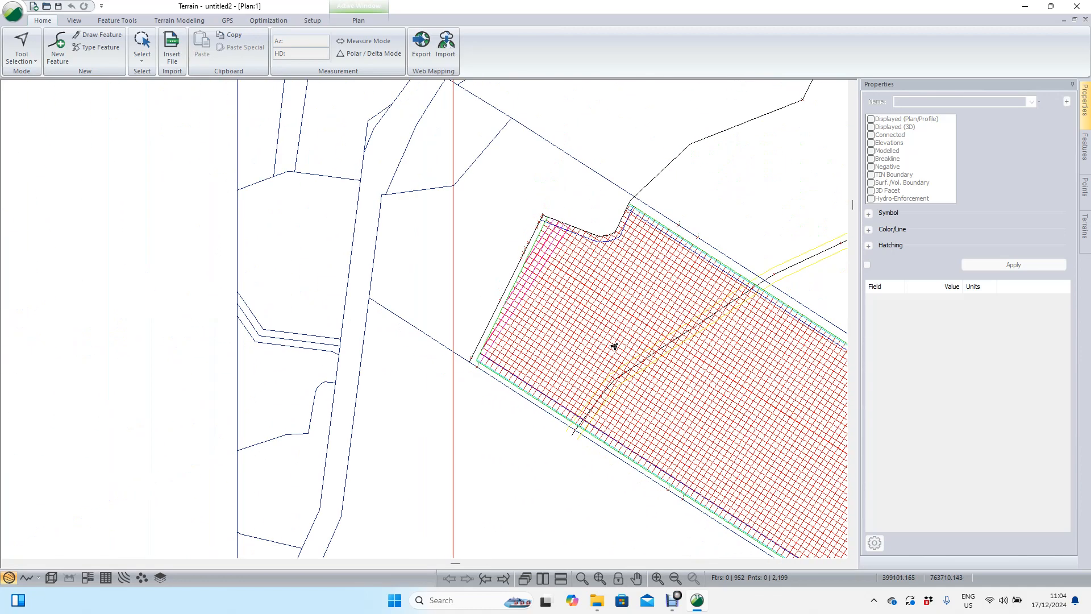
{"action": "middle_click_drag", "start_coordinate": [614, 347], "coordinate": [407, 333]}
{"action": "scroll", "coordinate": [451, 345], "scroll_direction": "down", "scroll_amount": 2}
{"action": "scroll", "coordinate": [451, 344], "scroll_direction": "down", "scroll_amount": 2}
{"action": "scroll", "coordinate": [453, 348], "scroll_direction": "down", "scroll_amount": 1}
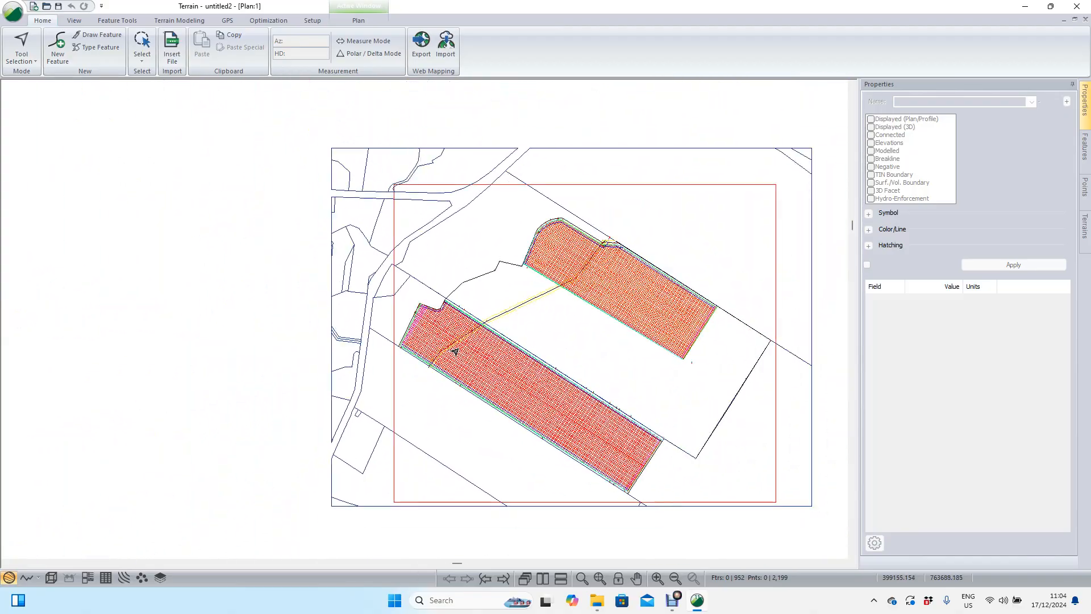
{"action": "scroll", "coordinate": [456, 352], "scroll_direction": "up", "scroll_amount": 1}
{"action": "scroll", "coordinate": [460, 357], "scroll_direction": "up", "scroll_amount": 4}
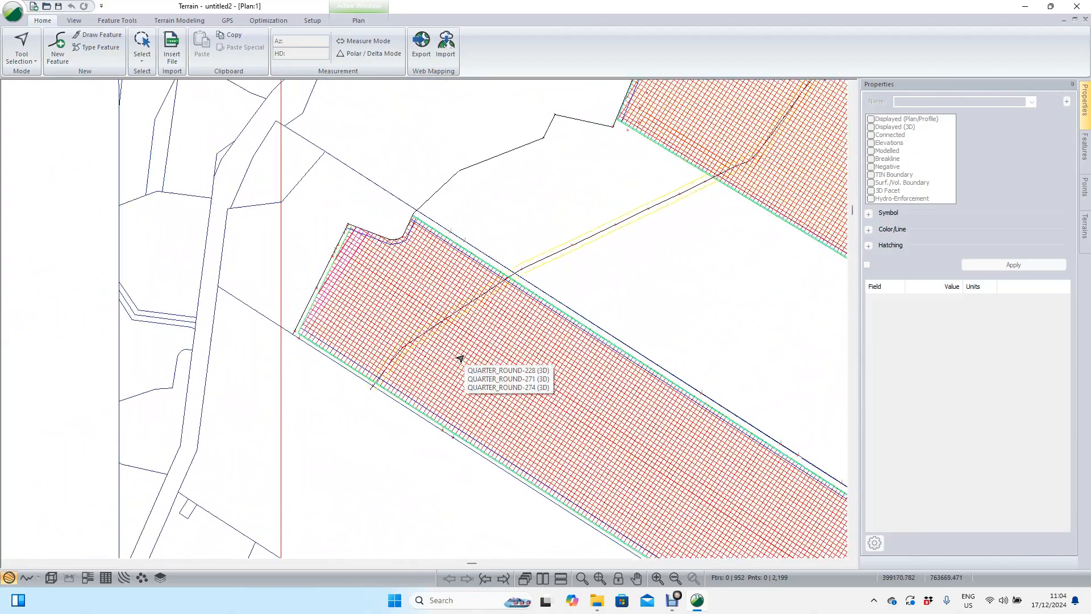
Review the file formats available for saving the terrain model, and leave without saving.
{"action": "left_click", "coordinate": [12, 17]}
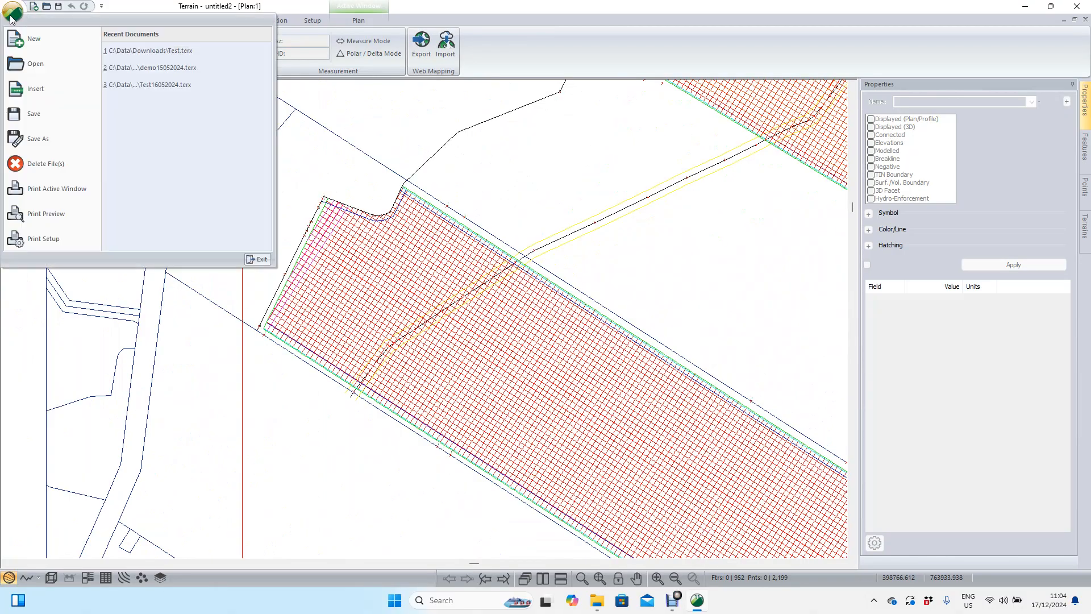
{"action": "left_click", "coordinate": [48, 135]}
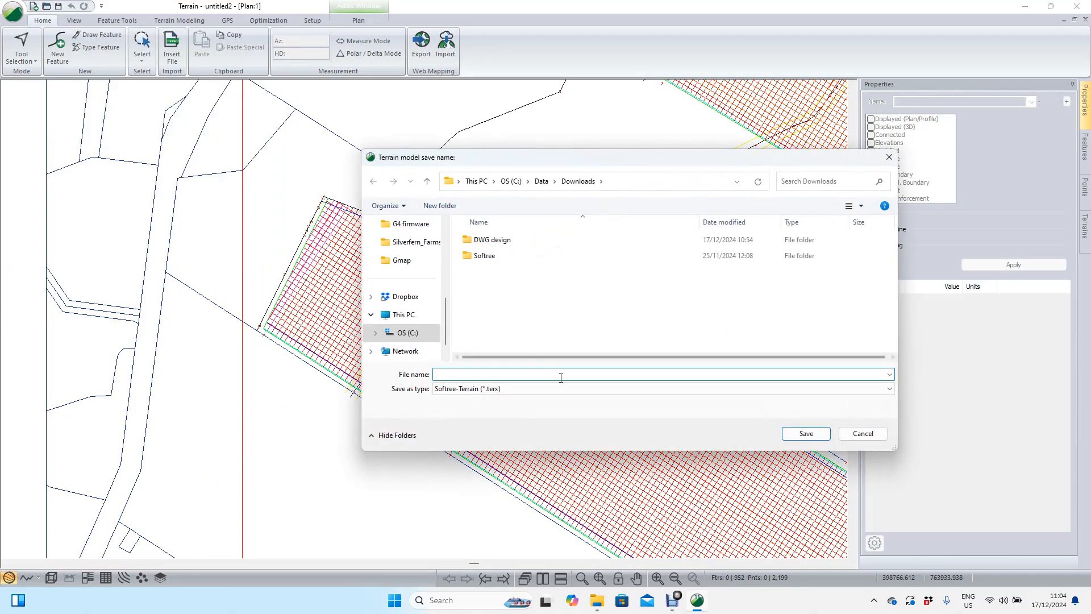
{"action": "left_click", "coordinate": [563, 391]}
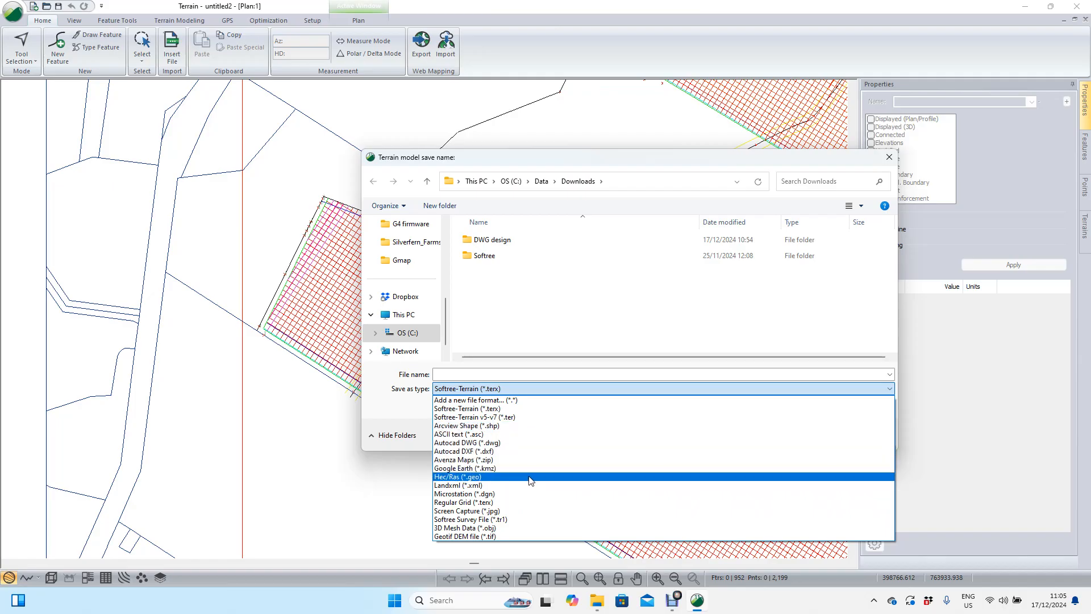
{"action": "left_click", "coordinate": [385, 501]}
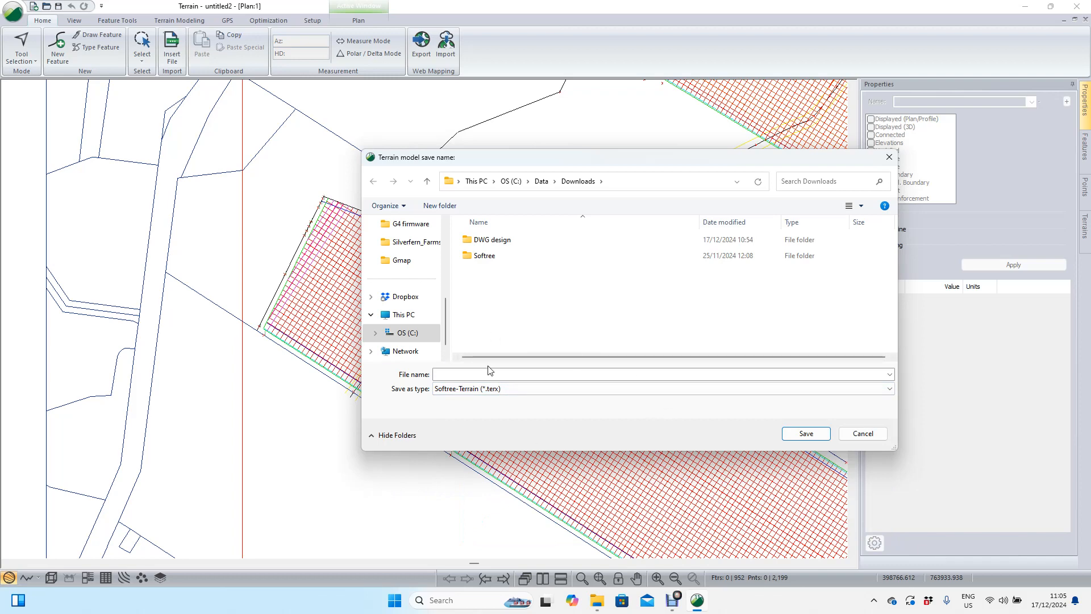
{"action": "left_click", "coordinate": [863, 434]}
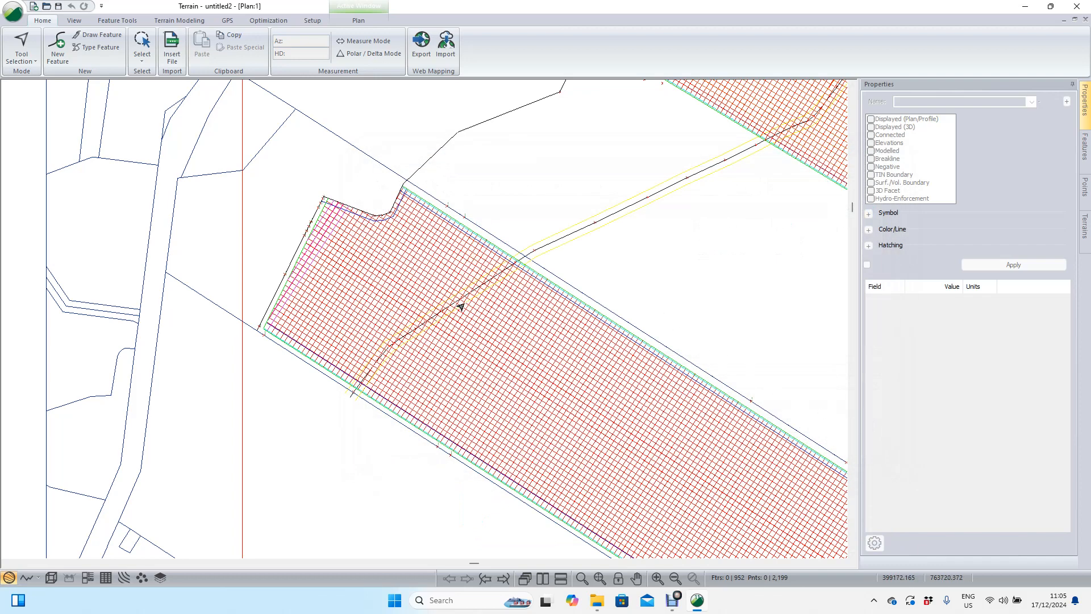
Select the outermost red line inside the lower block's western edge to view its feature name and properties.
{"action": "scroll", "coordinate": [341, 304], "scroll_direction": "up", "scroll_amount": 1}
{"action": "scroll", "coordinate": [360, 275], "scroll_direction": "up", "scroll_amount": 1}
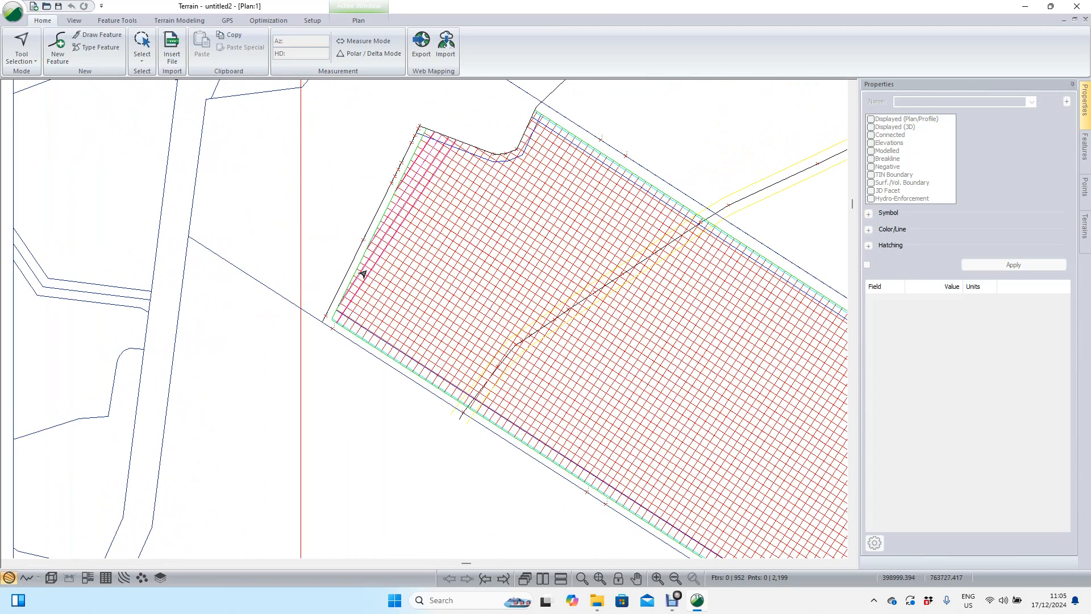
{"action": "scroll", "coordinate": [362, 276], "scroll_direction": "up", "scroll_amount": 4}
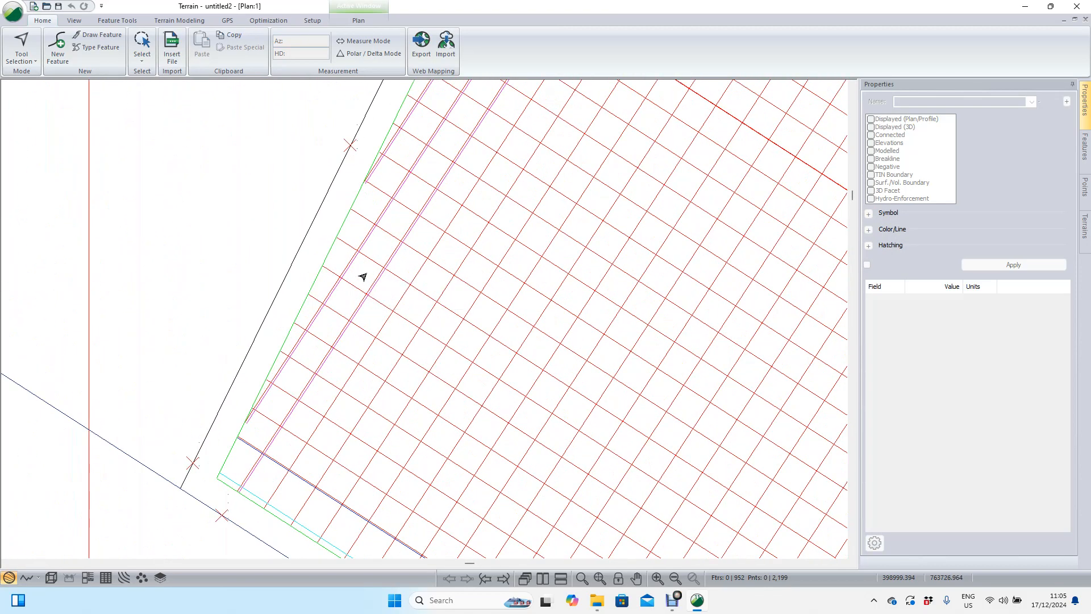
{"action": "scroll", "coordinate": [363, 277], "scroll_direction": "up", "scroll_amount": 1}
{"action": "middle_click_drag", "start_coordinate": [321, 408], "coordinate": [337, 302]}
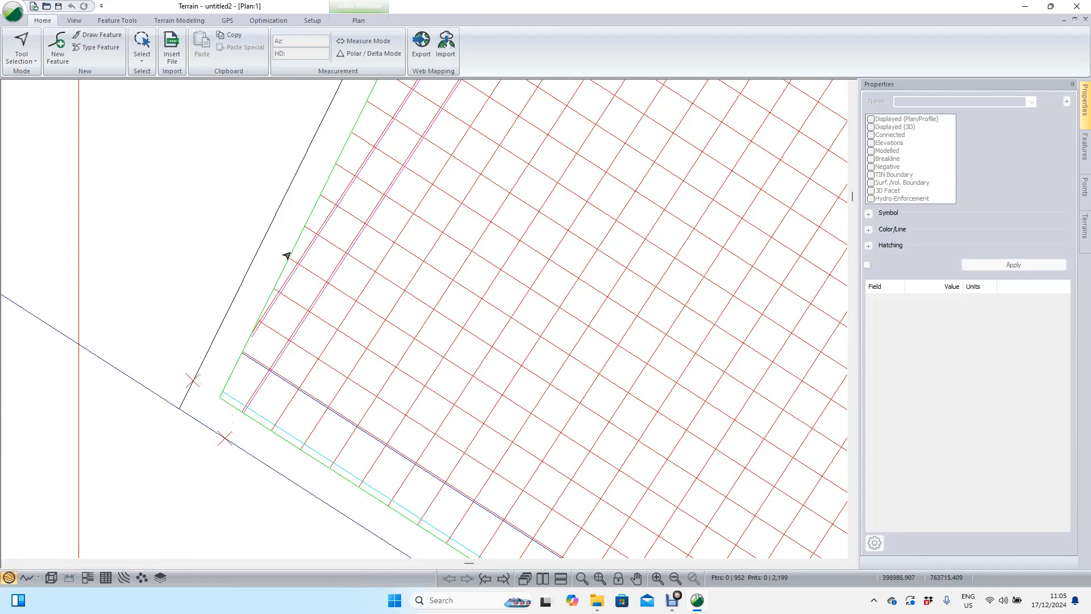
{"action": "middle_click_drag", "start_coordinate": [297, 309], "coordinate": [295, 315]}
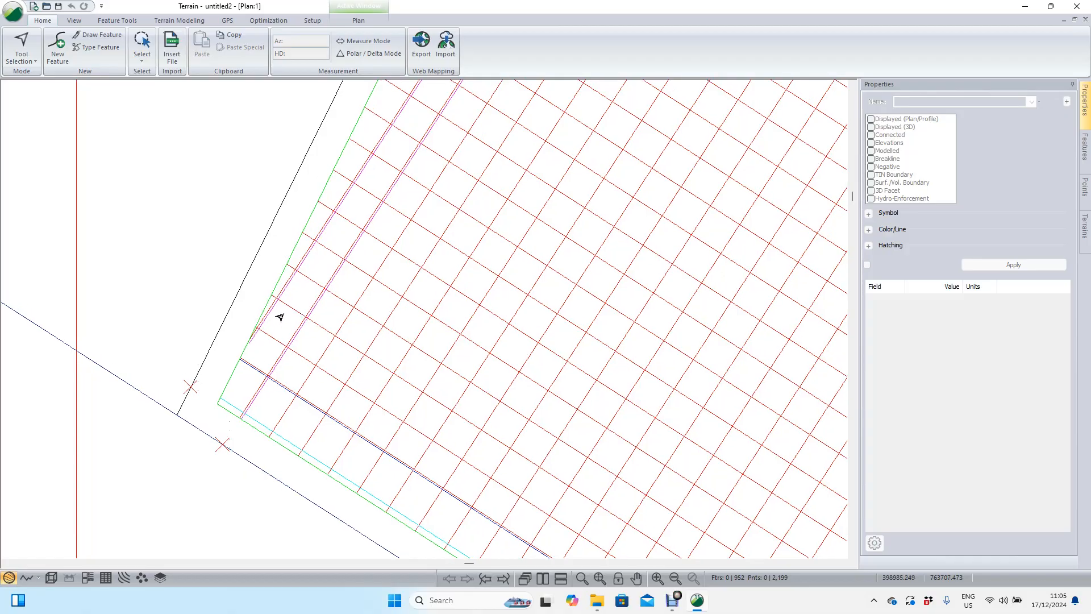
{"action": "scroll", "coordinate": [279, 316], "scroll_direction": "up", "scroll_amount": 3}
{"action": "scroll", "coordinate": [232, 356], "scroll_direction": "up", "scroll_amount": 1}
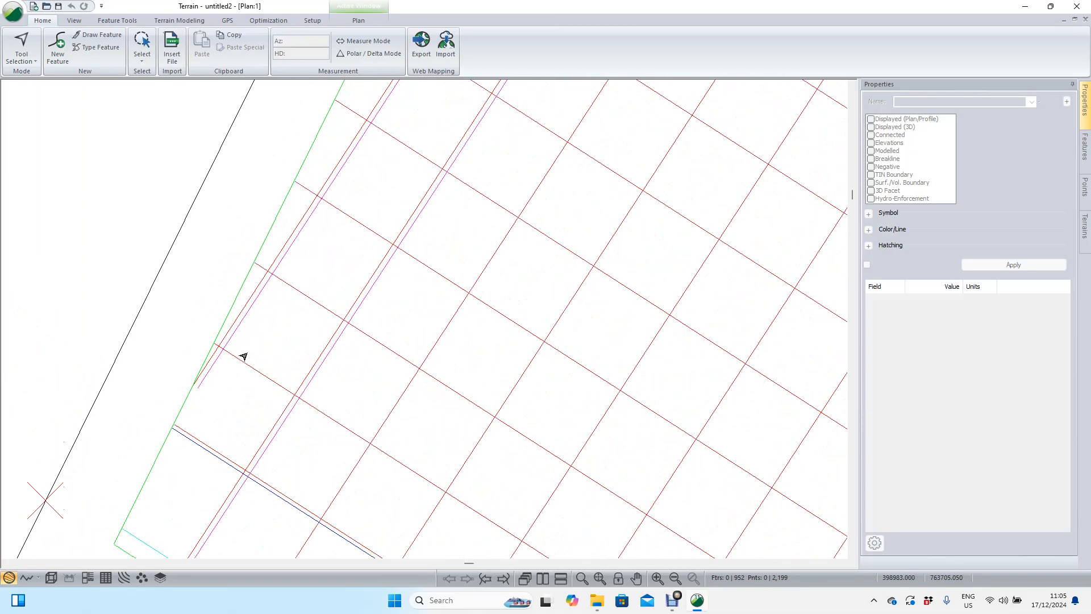
{"action": "left_click", "coordinate": [226, 335]}
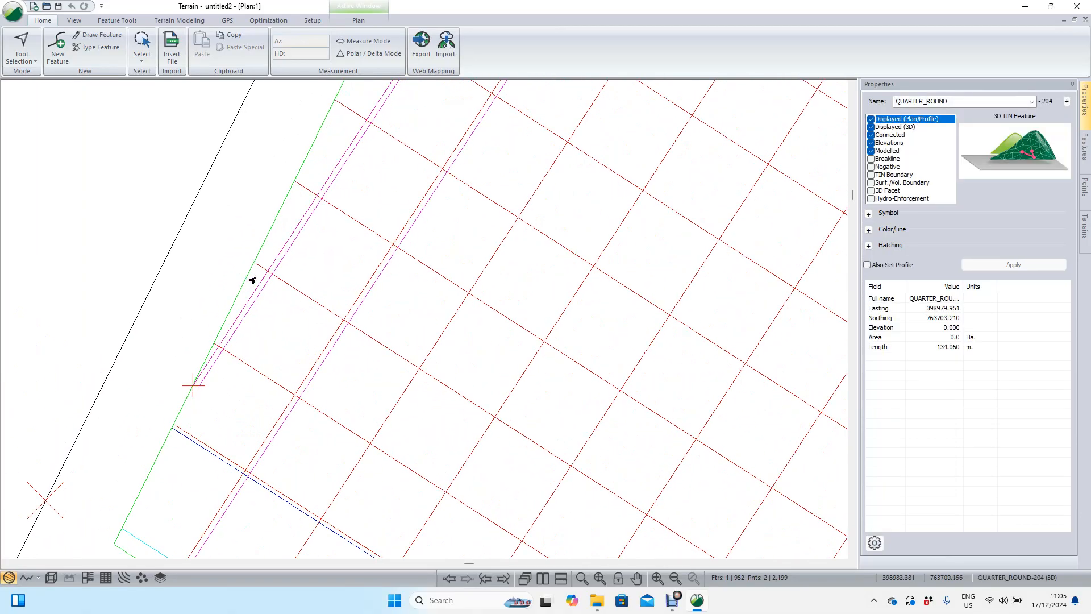
Inspect where the paired lines end near the lower block's western corner, and clear the line selection.
{"action": "scroll", "coordinate": [327, 287], "scroll_direction": "down", "scroll_amount": 3}
{"action": "scroll", "coordinate": [326, 289], "scroll_direction": "down", "scroll_amount": 2}
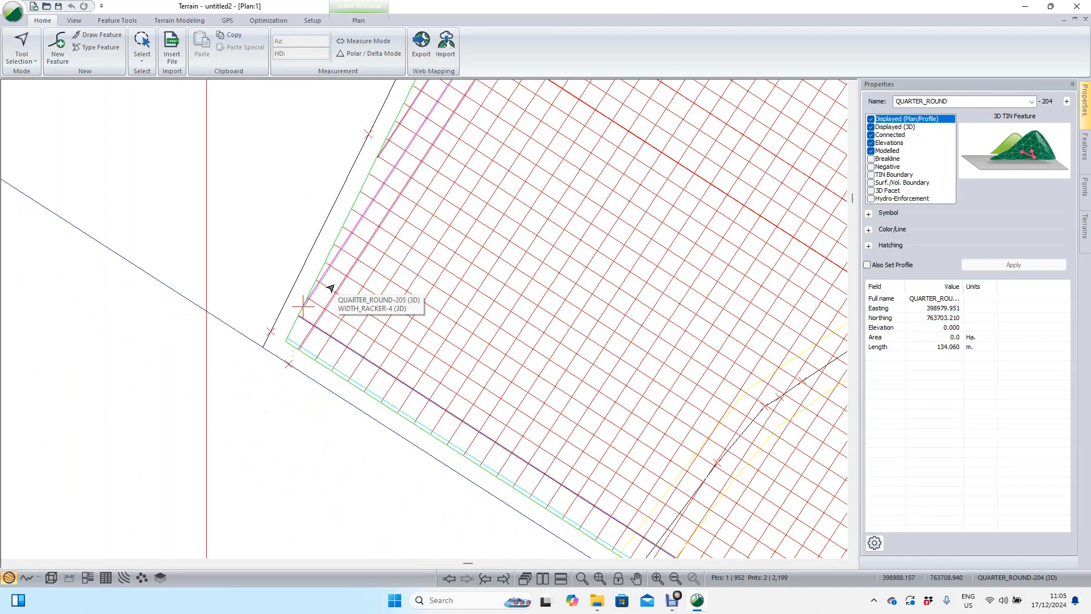
{"action": "scroll", "coordinate": [326, 287], "scroll_direction": "up", "scroll_amount": 4}
{"action": "scroll", "coordinate": [327, 283], "scroll_direction": "up", "scroll_amount": 5}
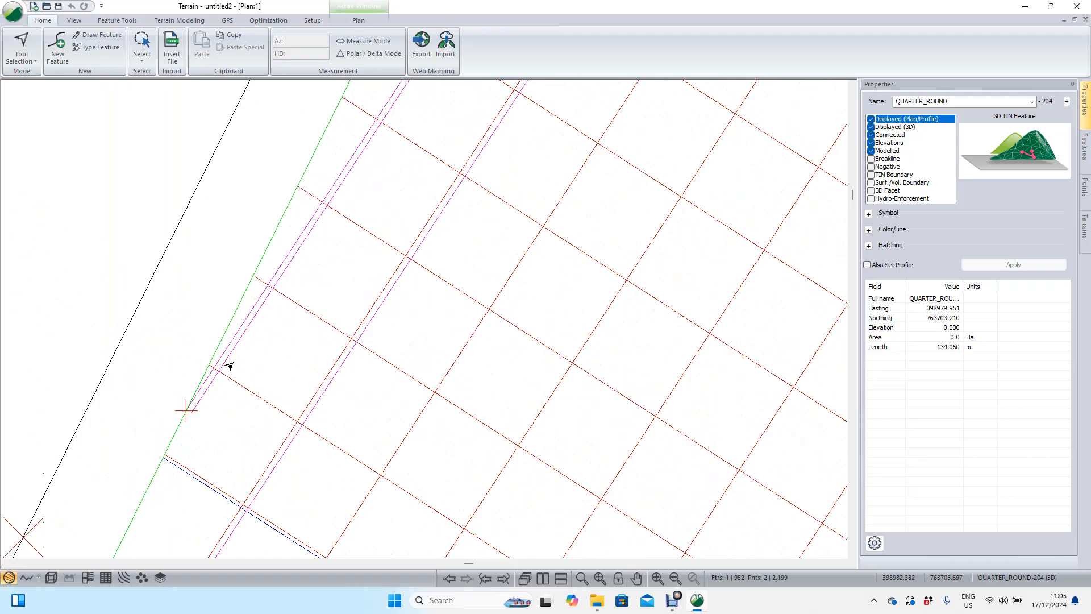
{"action": "left_click", "coordinate": [207, 275]}
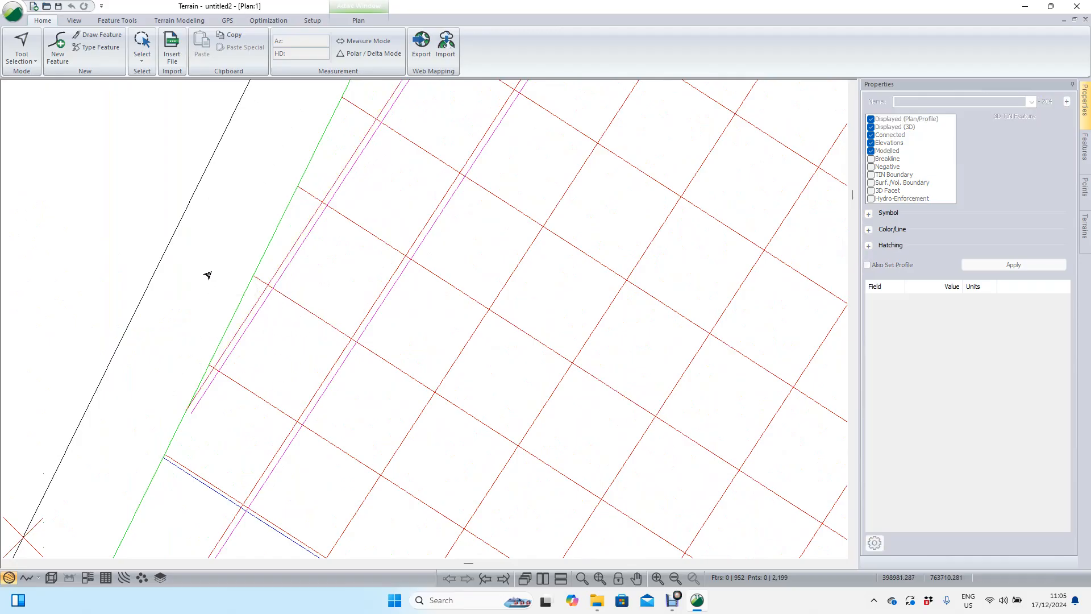
Select the outermost QUARTER_ROUND line with the first grid line crossing above its lower end, and intersect it with that crossing line.
{"action": "left_click", "coordinate": [205, 380]}
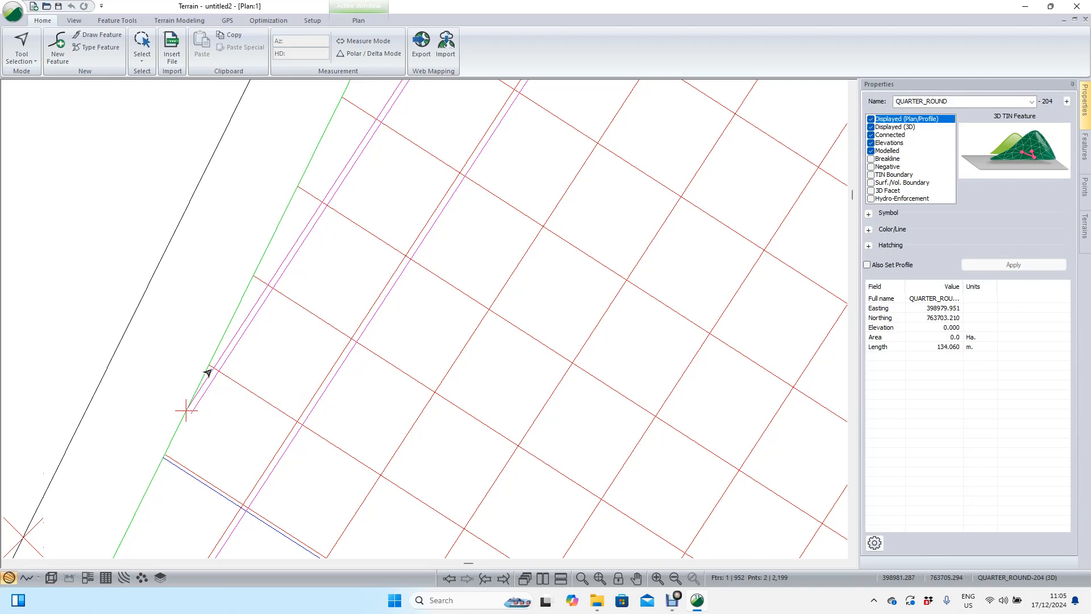
{"action": "scroll", "coordinate": [210, 364], "scroll_direction": "up", "scroll_amount": 3}
{"action": "left_click", "coordinate": [171, 342]}
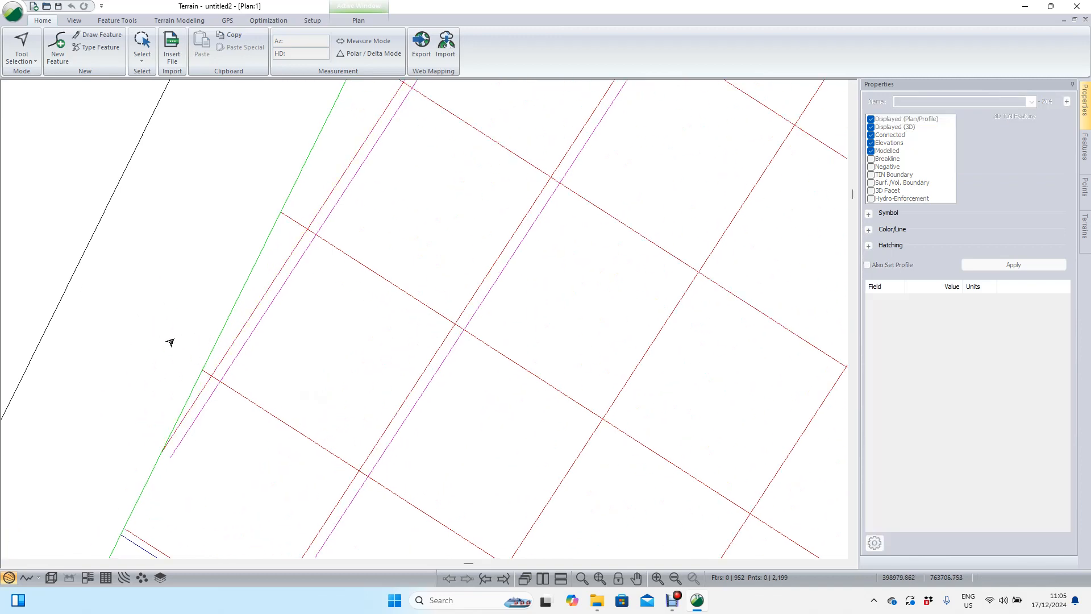
{"action": "left_click", "coordinate": [200, 389]}
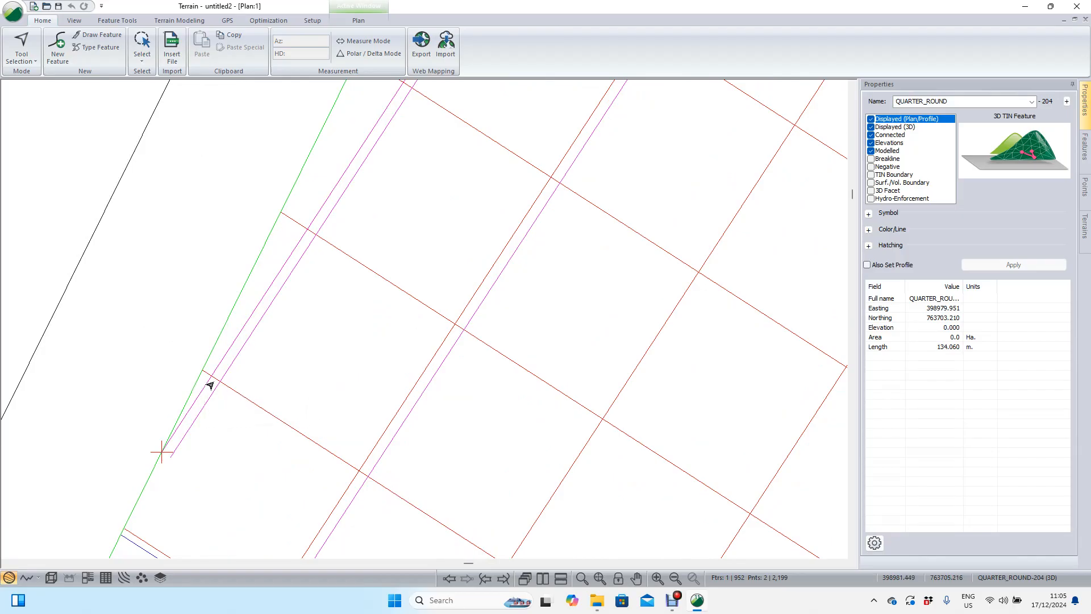
{"action": "left_click", "coordinate": [213, 383], "text": "ctrl"}
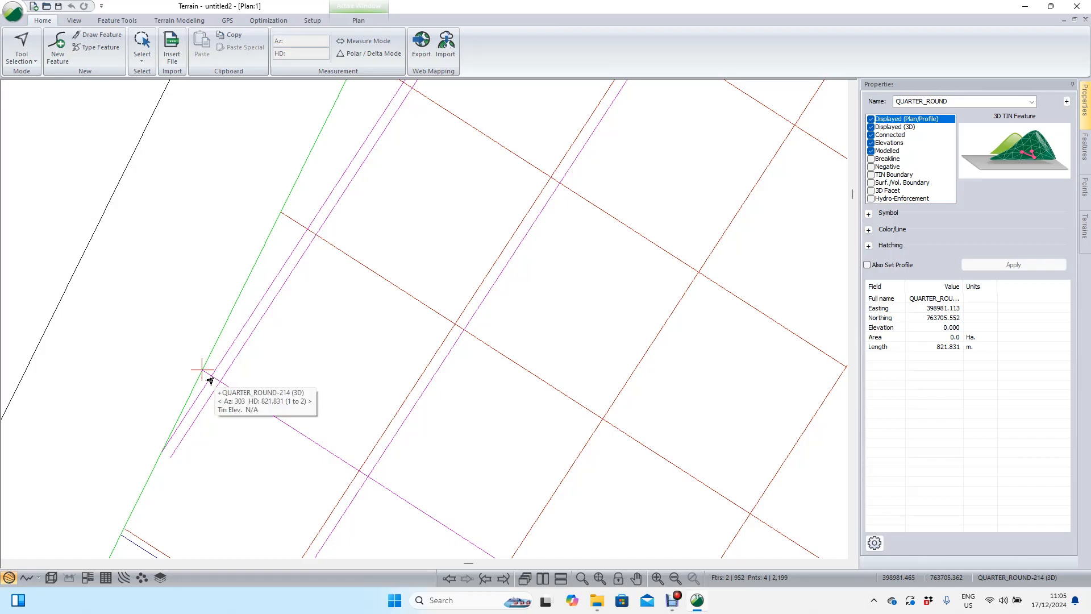
{"action": "right_click", "coordinate": [211, 380]}
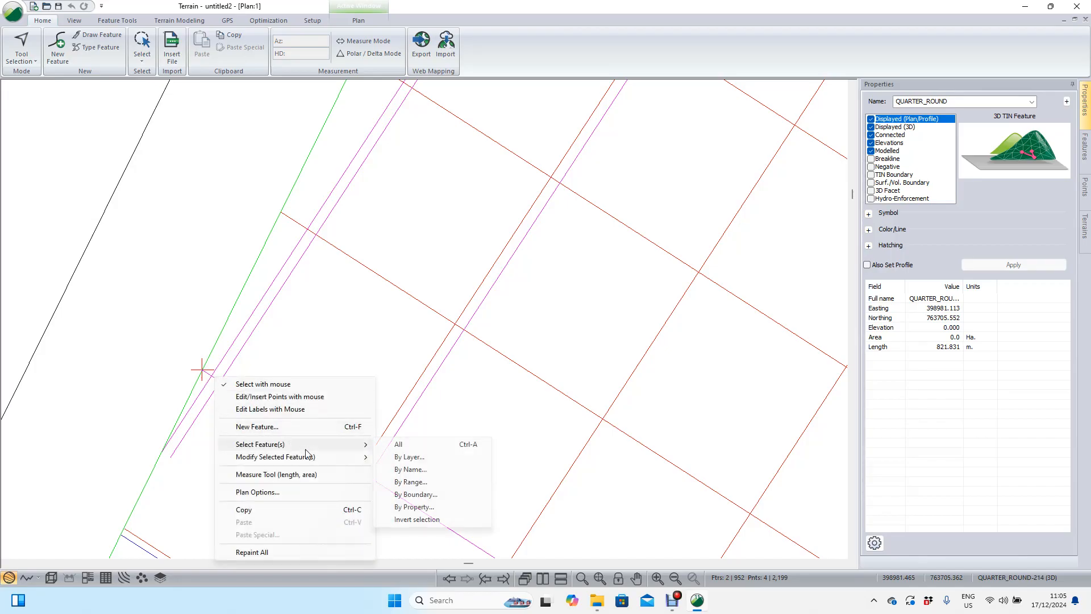
{"action": "mouse_move", "coordinate": [309, 458]}
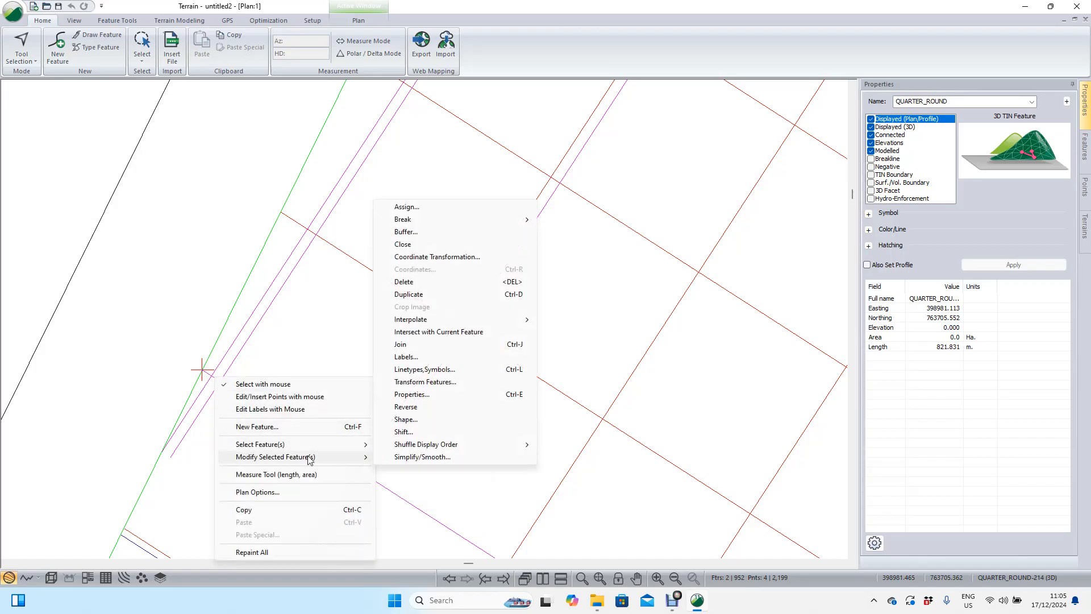
{"action": "left_click", "coordinate": [436, 332]}
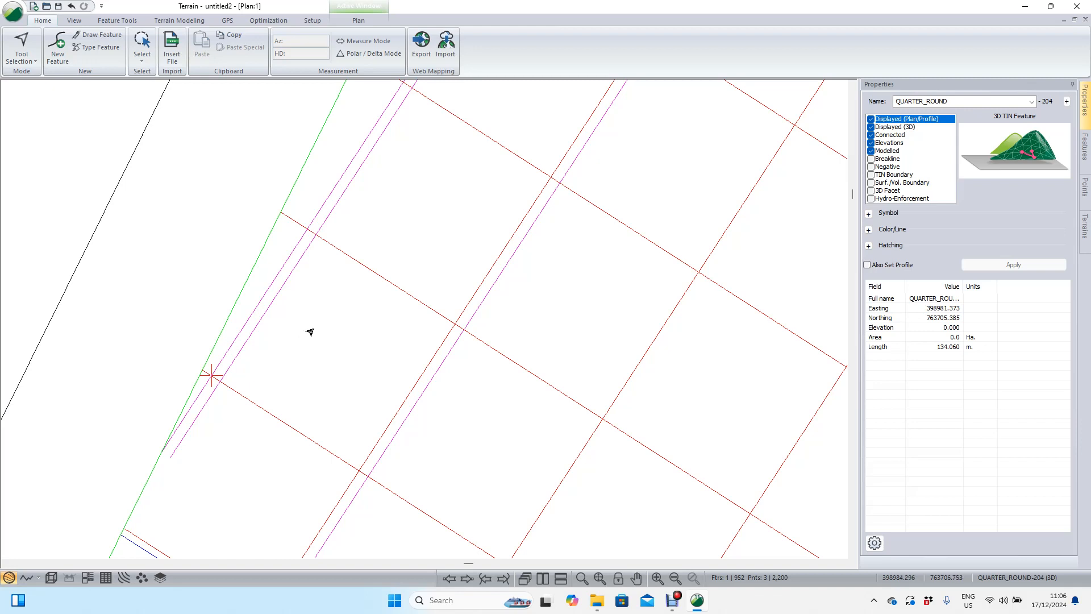
Select only the second grid line crossing above the outermost line's lower end and intersect all features it crosses with it.
{"action": "left_click", "coordinate": [308, 301]}
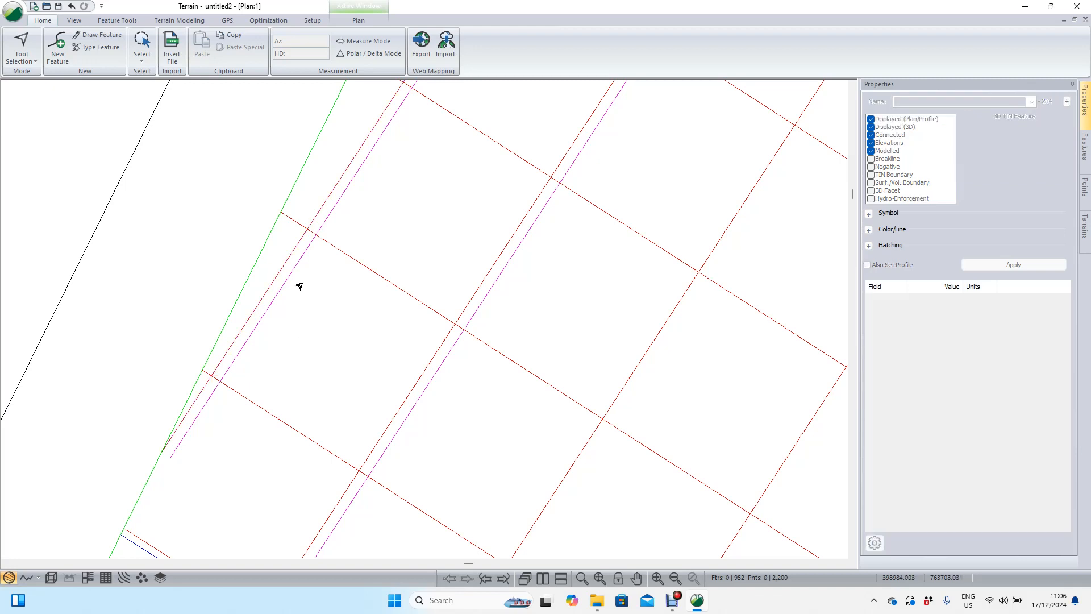
{"action": "left_click", "coordinate": [289, 254]}
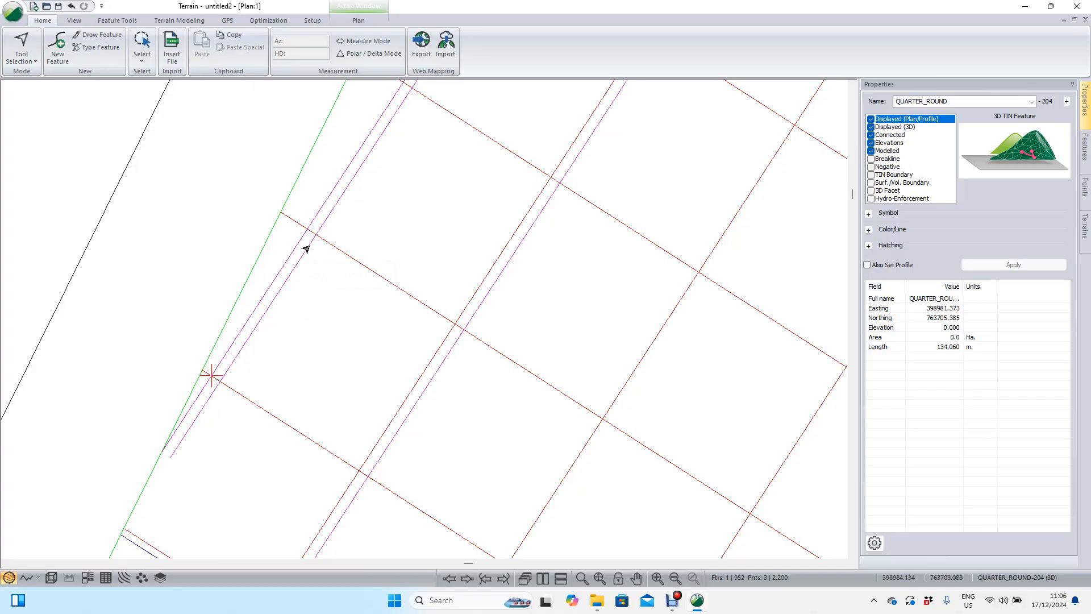
{"action": "left_click", "coordinate": [322, 242]}
{"action": "right_click", "coordinate": [319, 243]}
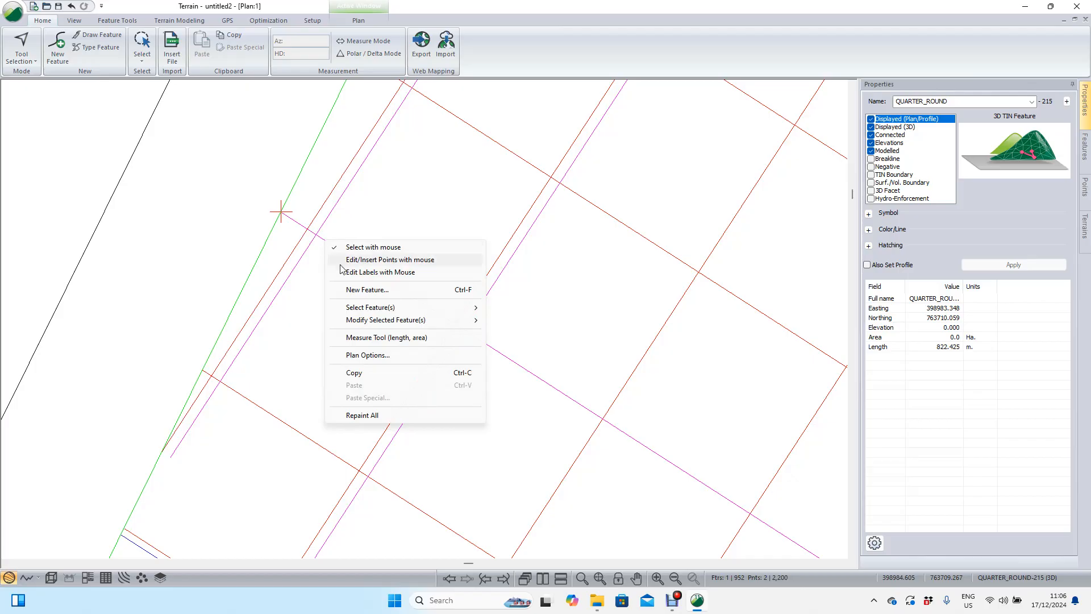
{"action": "mouse_move", "coordinate": [440, 320]}
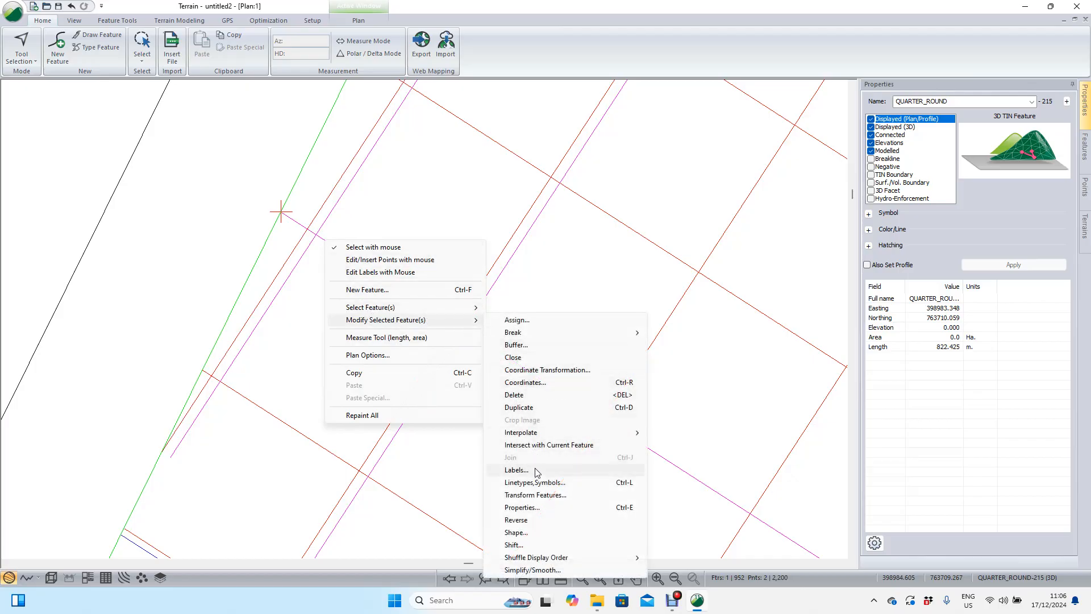
{"action": "left_click", "coordinate": [547, 446]}
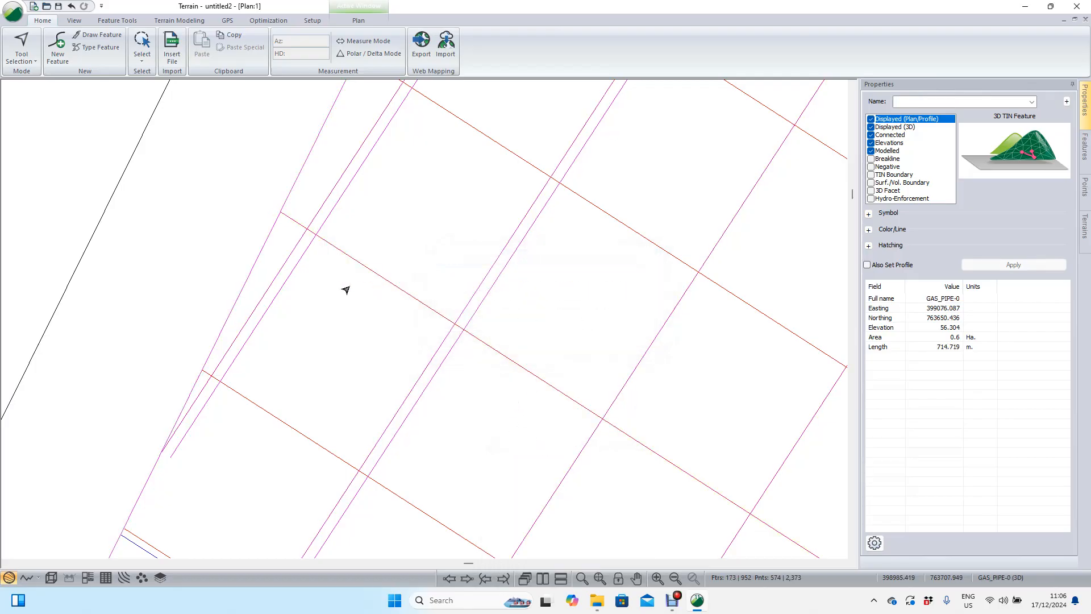
Select the outermost QUARTER_ROUND line together with the third crossing grid line above its lower end, and intersect it with that crossing line.
{"action": "left_click", "coordinate": [295, 245]}
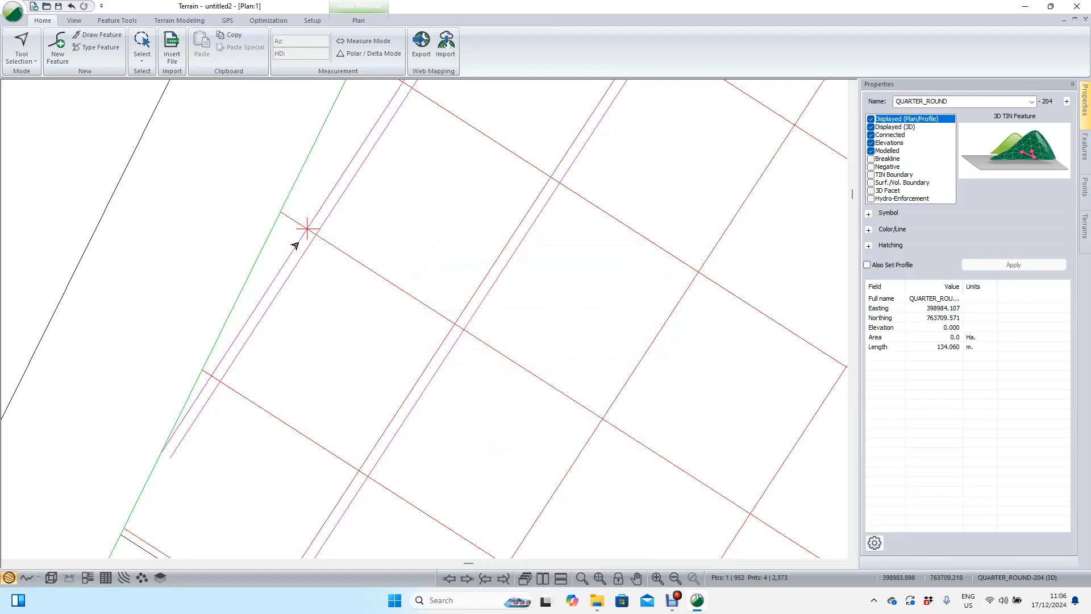
{"action": "mouse_move", "coordinate": [351, 214]}
{"action": "middle_mouse_down"}
{"action": "mouse_move", "coordinate": [356, 239]}
{"action": "mouse_move", "coordinate": [332, 315]}
{"action": "middle_mouse_up"}
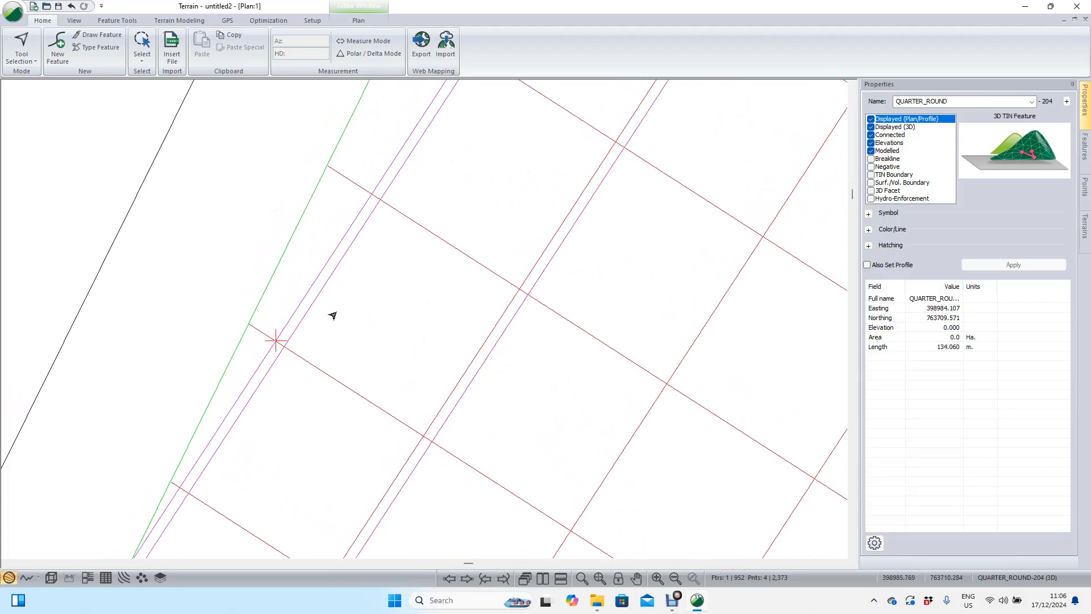
{"action": "left_click", "coordinate": [171, 498]}
{"action": "left_click", "coordinate": [264, 354]}
{"action": "left_click", "coordinate": [347, 186]}
{"action": "right_click", "coordinate": [348, 187]}
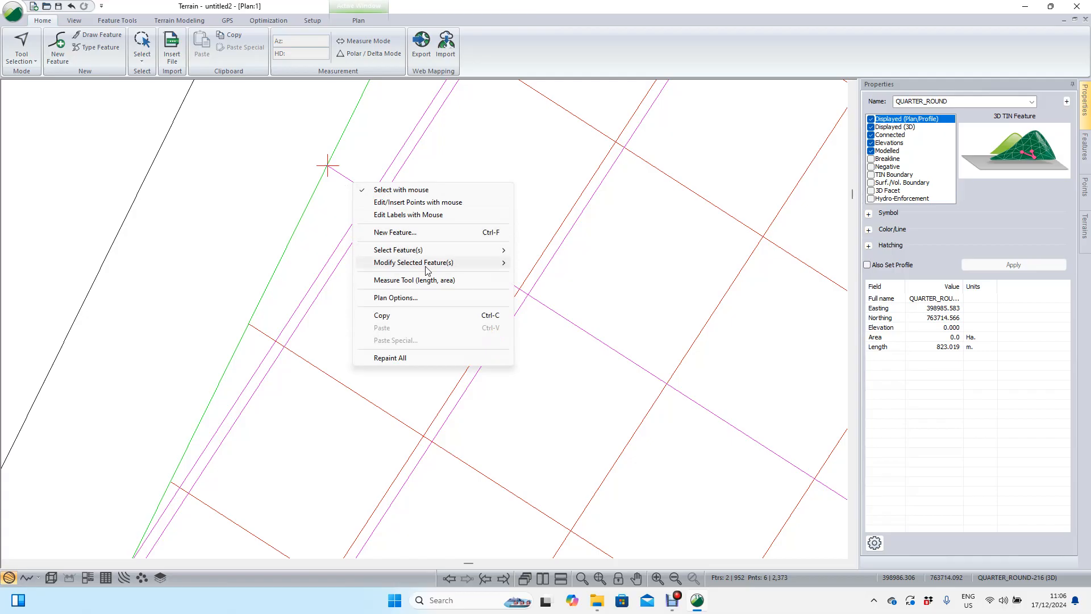
{"action": "mouse_move", "coordinate": [483, 270]}
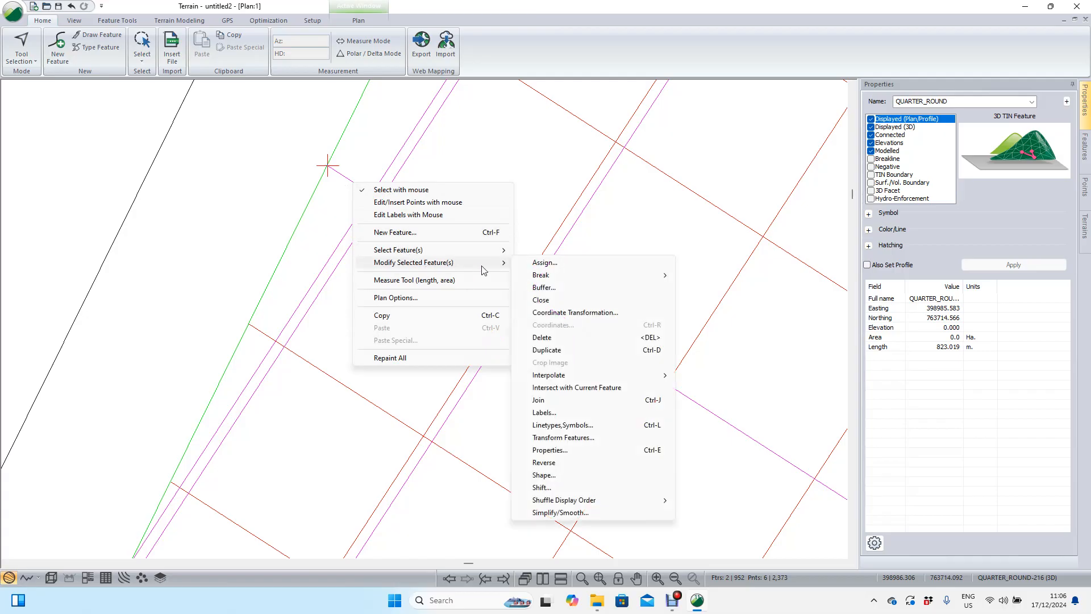
{"action": "left_click", "coordinate": [577, 388]}
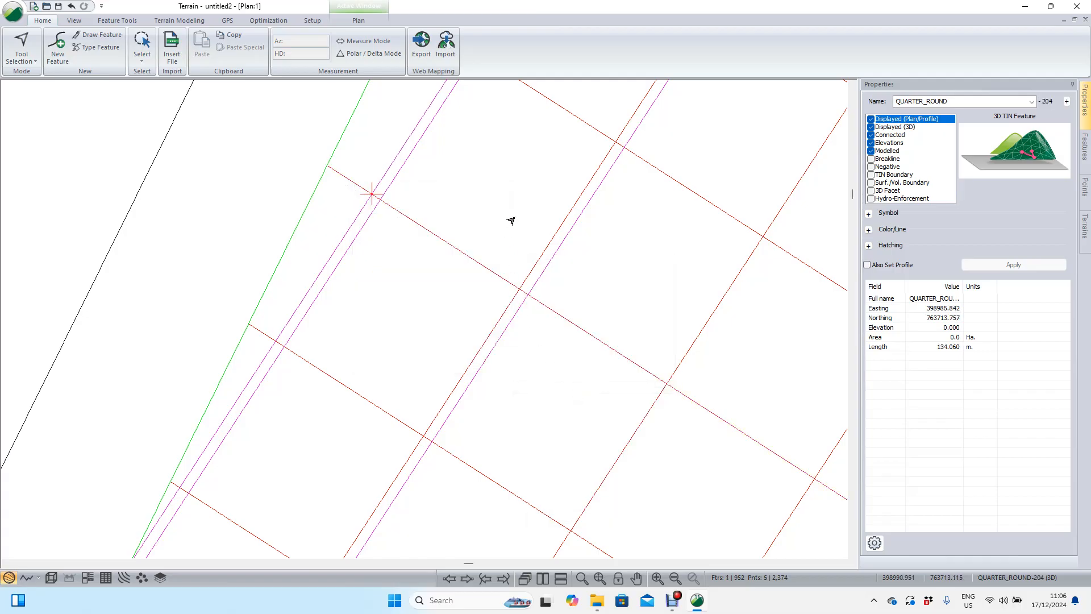
Display the points list and load the points of the outermost QUARTER_ROUND line into it.
{"action": "scroll", "coordinate": [509, 221], "scroll_direction": "up", "scroll_amount": 2}
{"action": "scroll", "coordinate": [509, 217], "scroll_direction": "down", "scroll_amount": 1}
{"action": "middle_click_drag", "start_coordinate": [507, 188], "coordinate": [486, 242]}
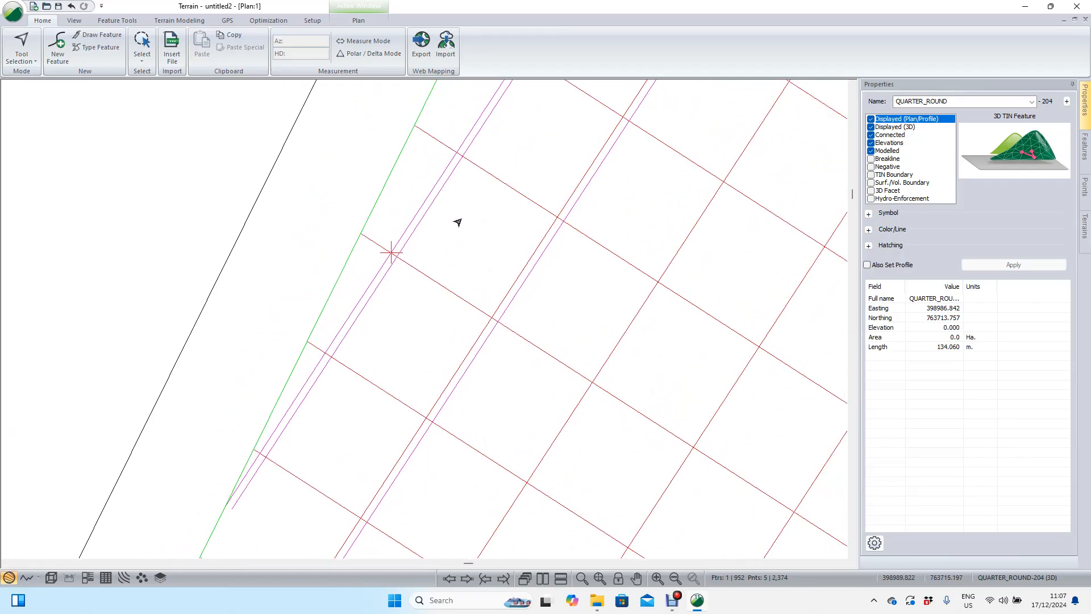
{"action": "scroll", "coordinate": [457, 243], "scroll_direction": "down", "scroll_amount": 1}
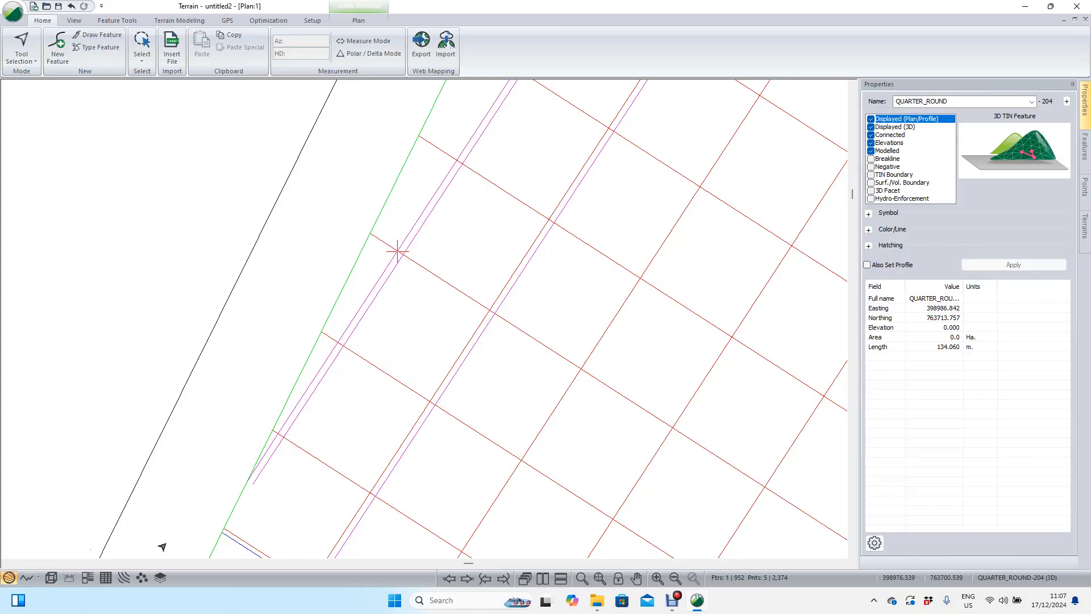
{"action": "left_click", "coordinate": [142, 578]}
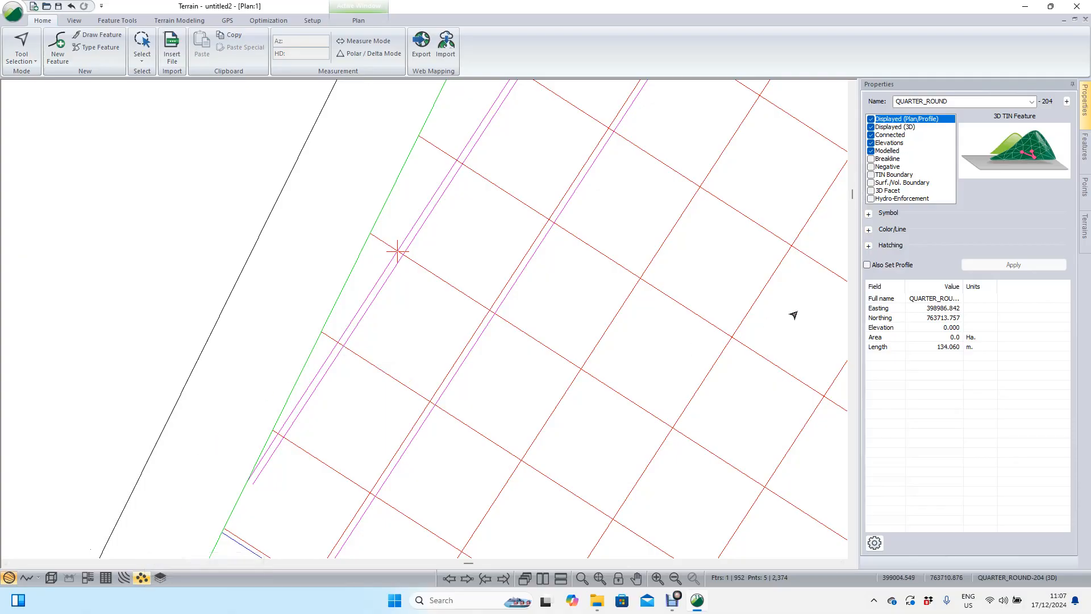
{"action": "left_click", "coordinate": [1086, 187]}
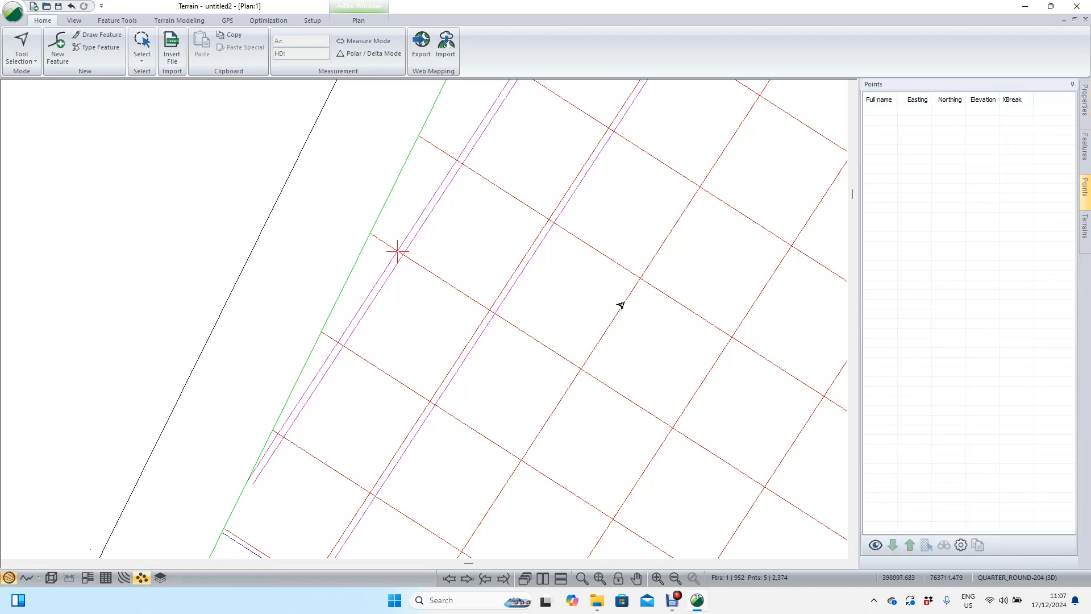
{"action": "left_click", "coordinate": [286, 417]}
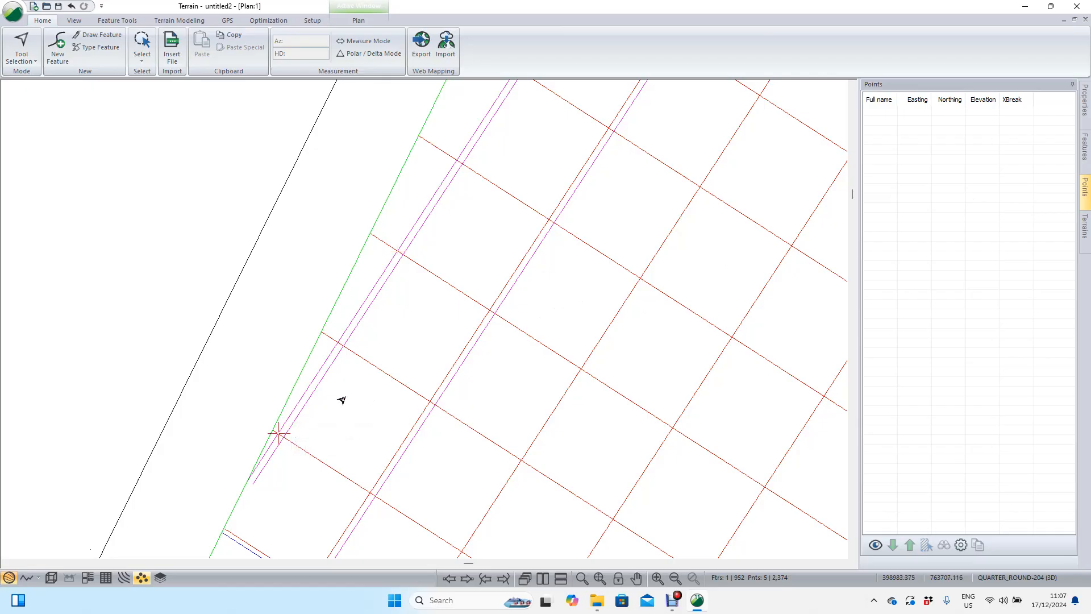
{"action": "left_click", "coordinate": [876, 546]}
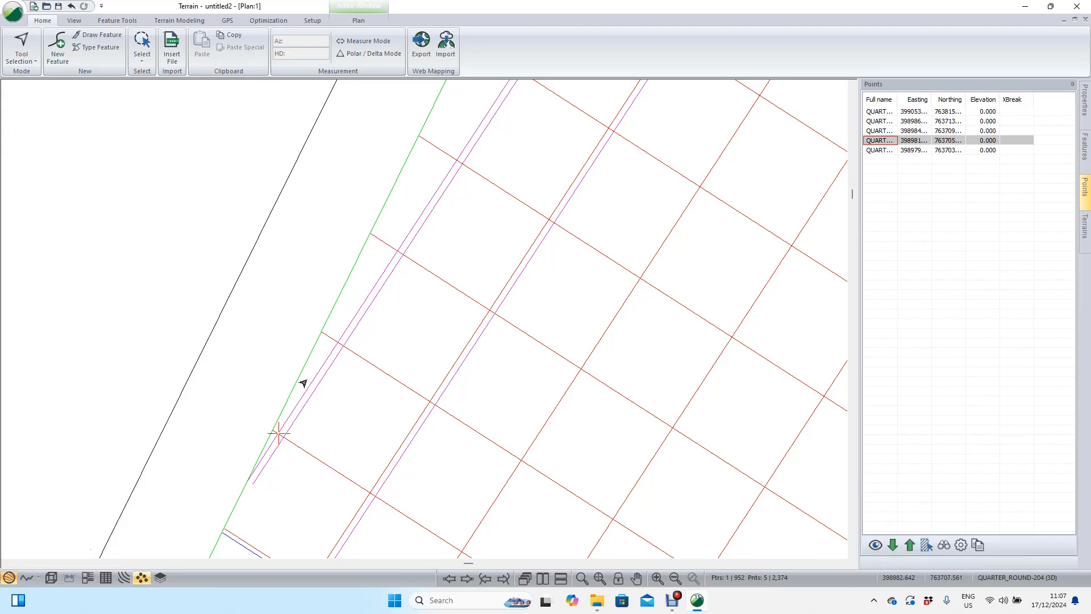
Check the line's listed points against their intersections in the plan, and widen the coordinate columns to show full values.
{"action": "left_click", "coordinate": [919, 130]}
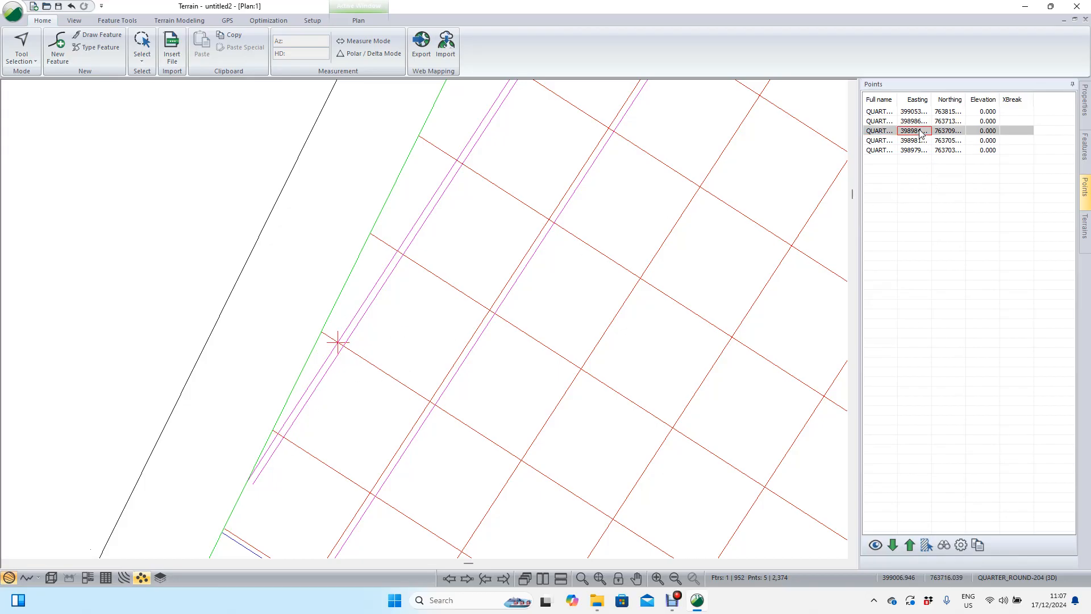
{"action": "left_click", "coordinate": [919, 122]}
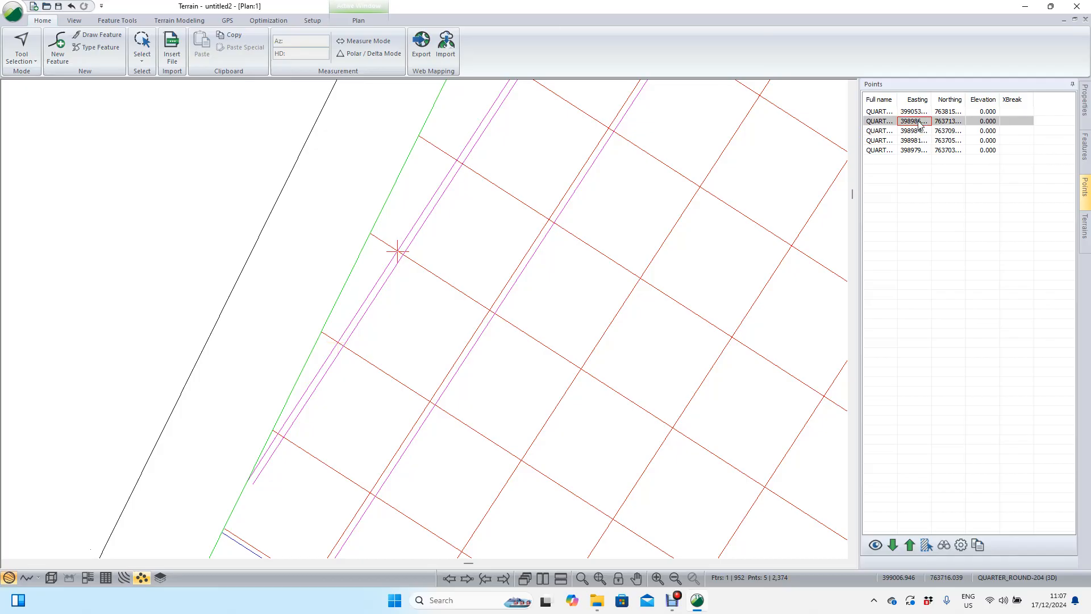
{"action": "left_click", "coordinate": [912, 151]}
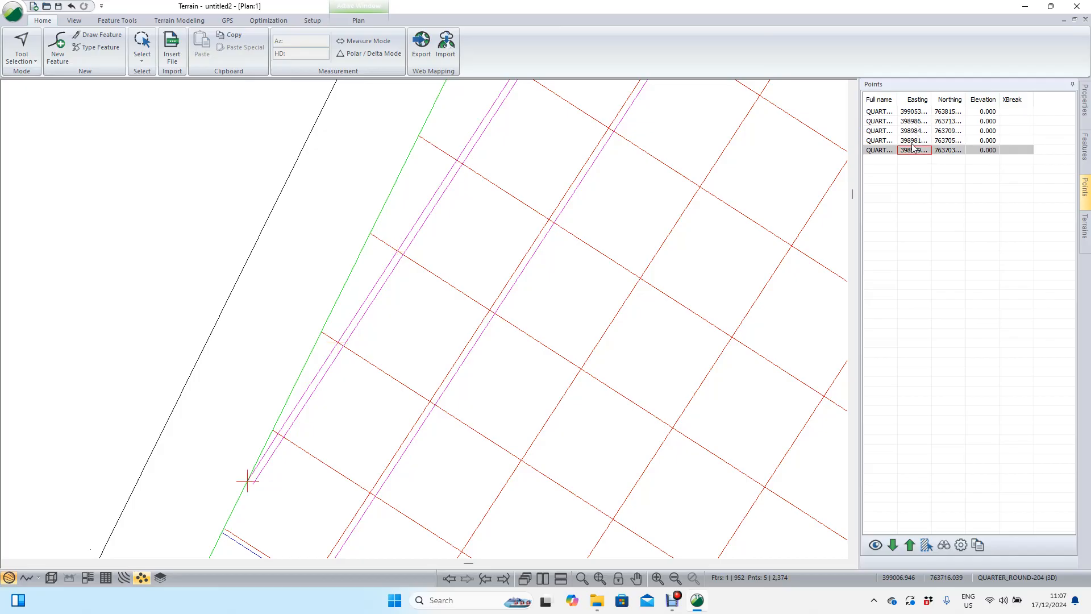
{"action": "left_click", "coordinate": [913, 142]}
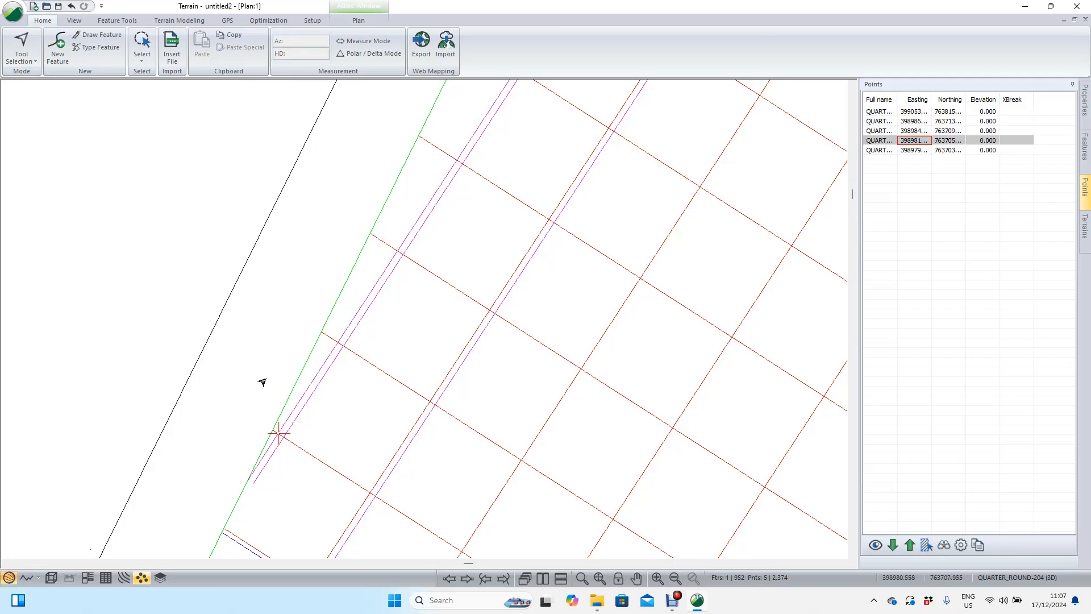
{"action": "left_click", "coordinate": [907, 132]}
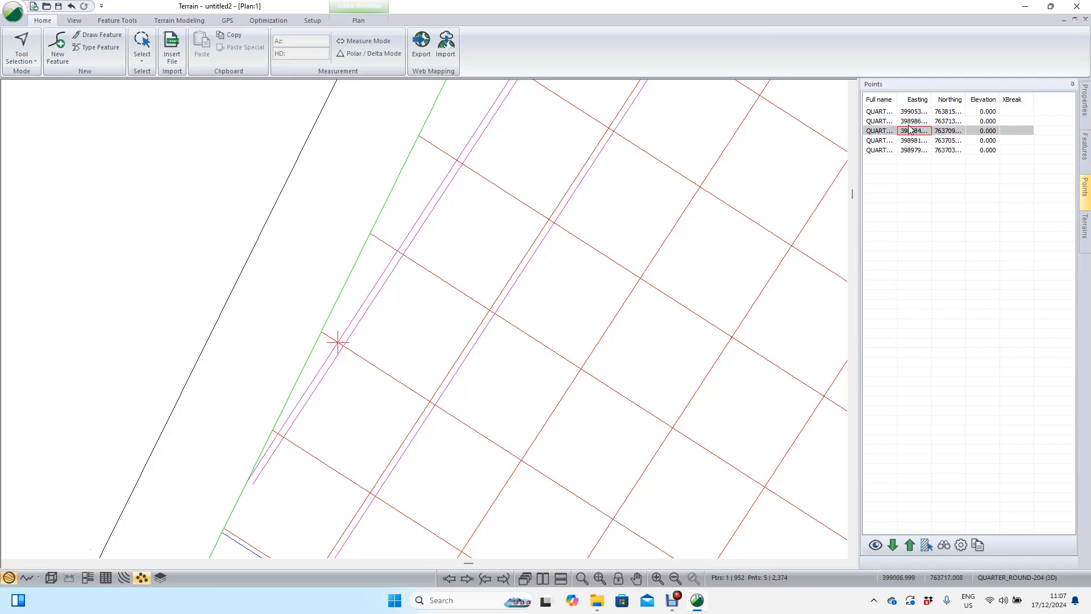
{"action": "left_click_drag", "start_coordinate": [929, 95], "coordinate": [1024, 99]}
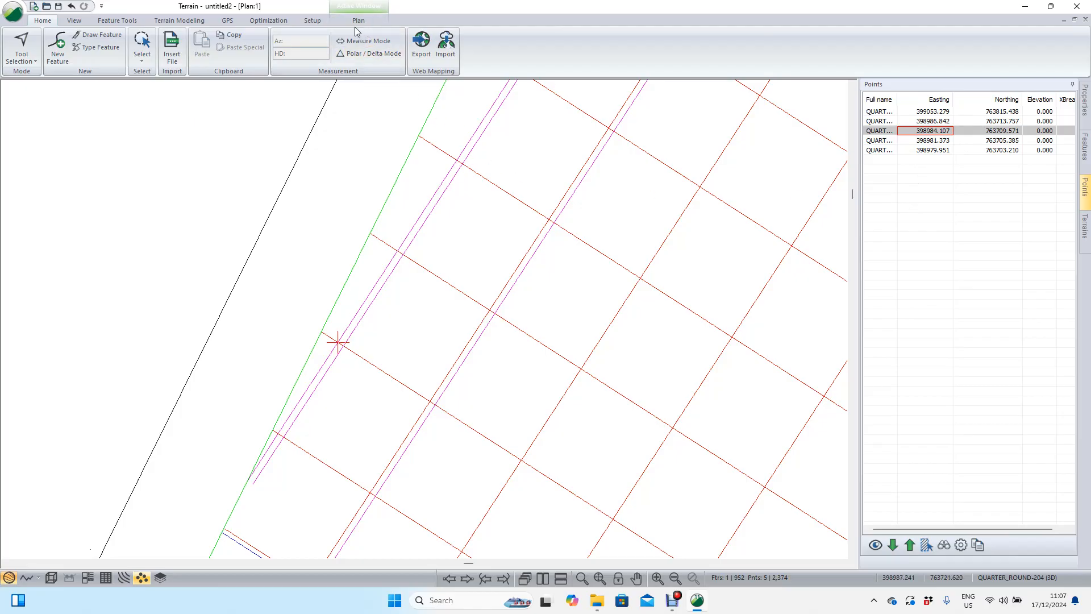
Set the reporting accuracy for distances to 1 decimal in the module setup.
{"action": "left_click", "coordinate": [319, 23]}
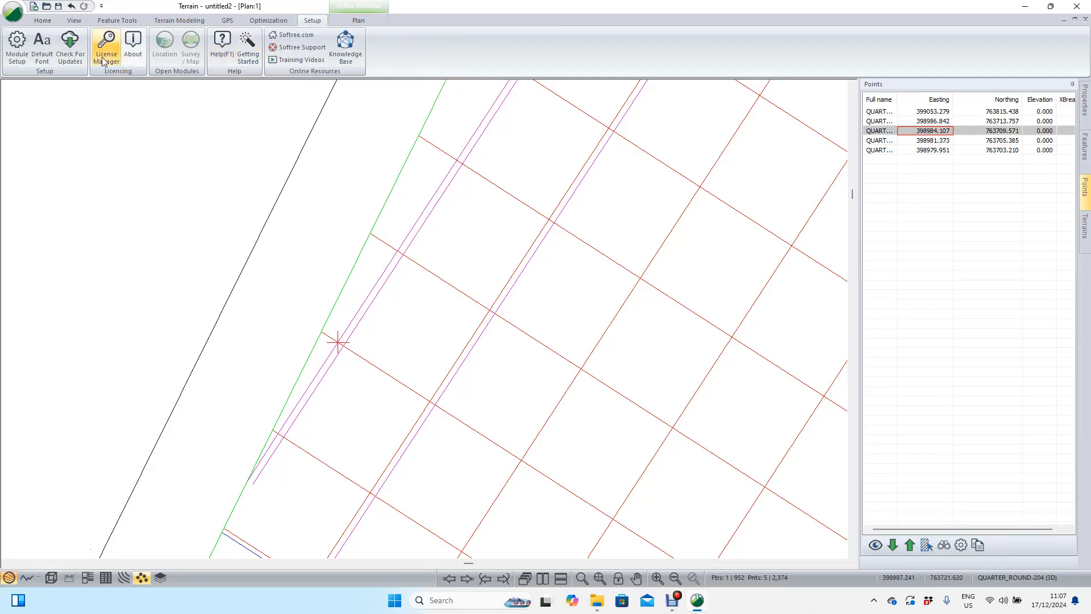
{"action": "left_click", "coordinate": [11, 56]}
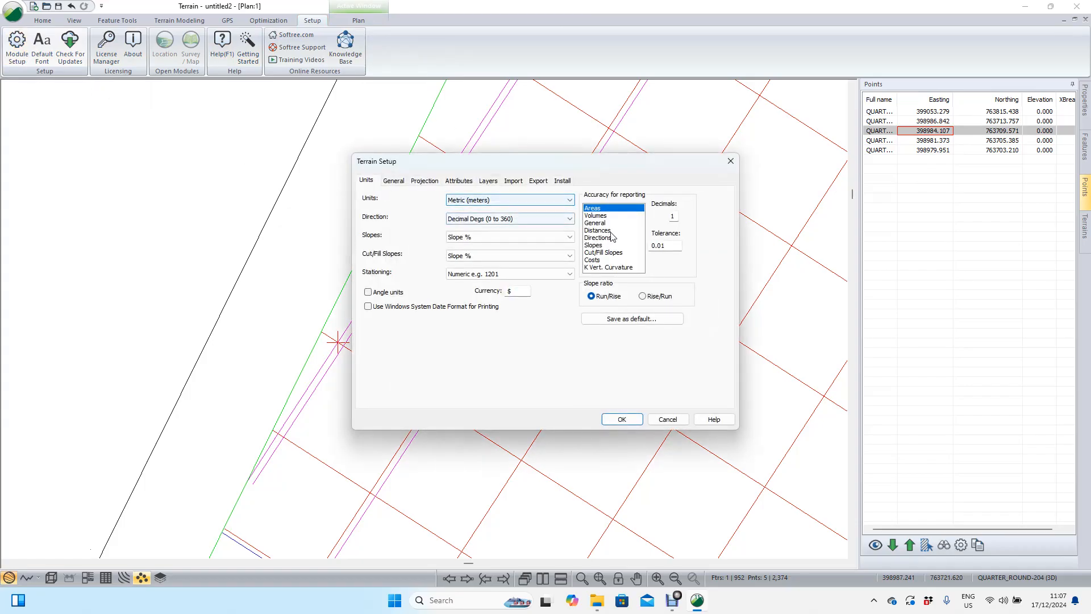
{"action": "left_click", "coordinate": [603, 230]}
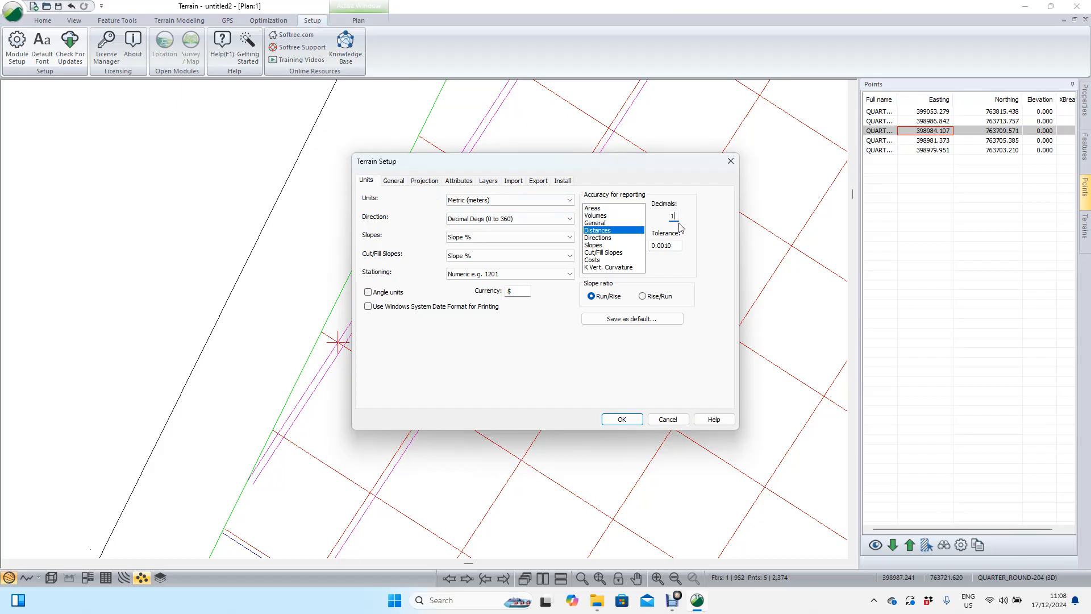
{"action": "key", "text": "Return"}
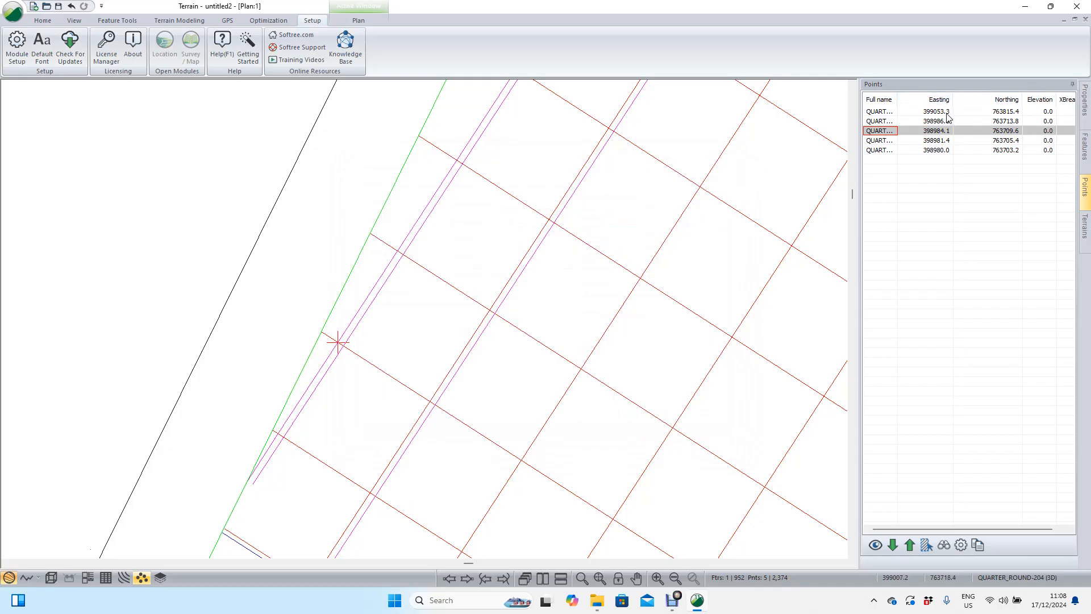
Set the reporting accuracy for distances to 3 decimals in the module setup, and save the unit settings as default for new files.
{"action": "left_click", "coordinate": [17, 47]}
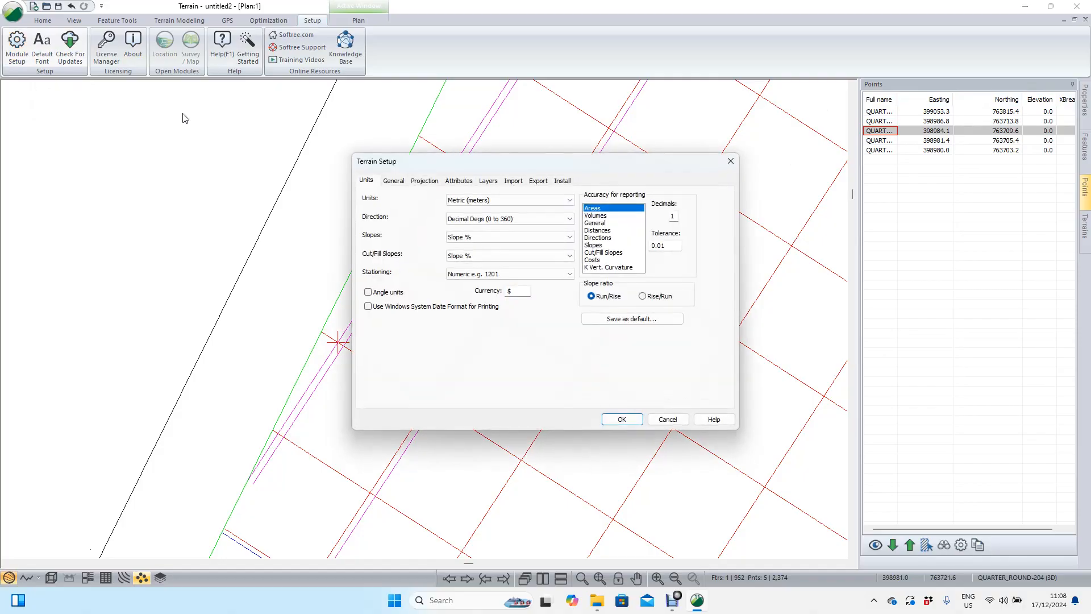
{"action": "left_click", "coordinate": [612, 230]}
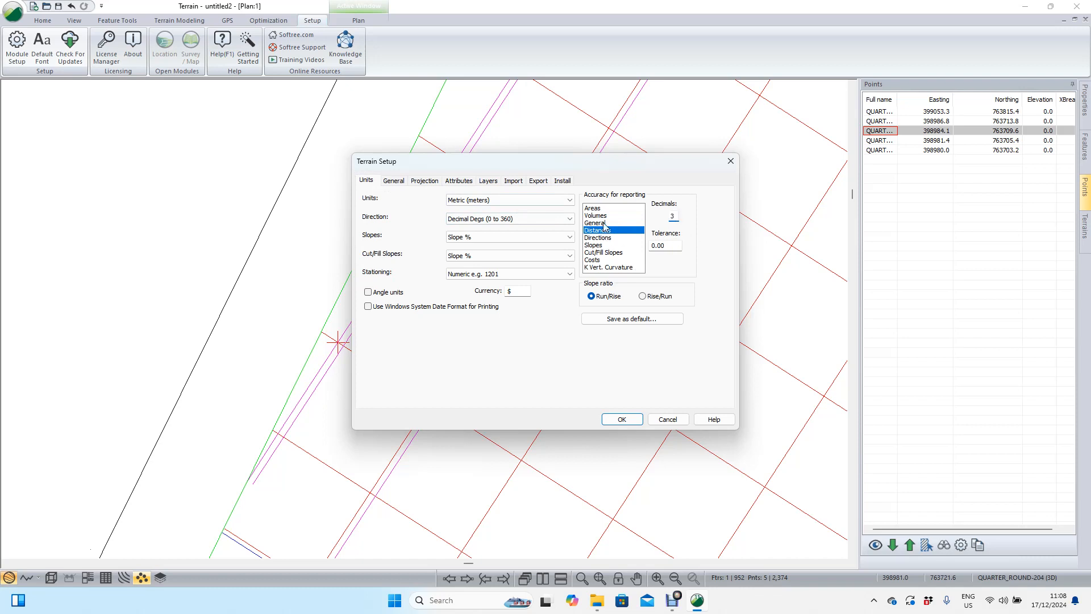
{"action": "left_click", "coordinate": [628, 321]}
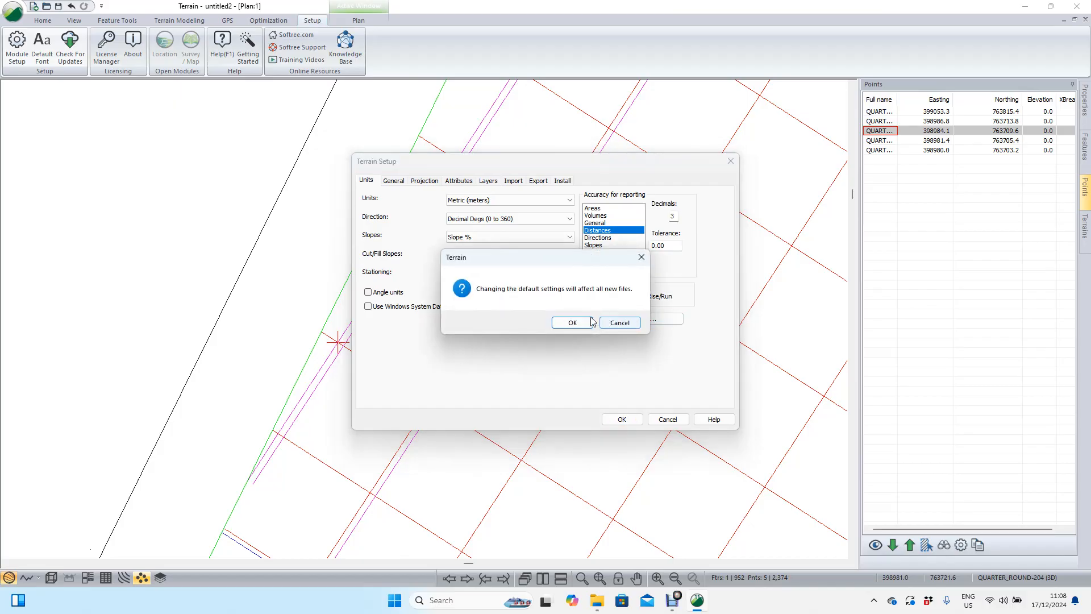
{"action": "left_click", "coordinate": [572, 323]}
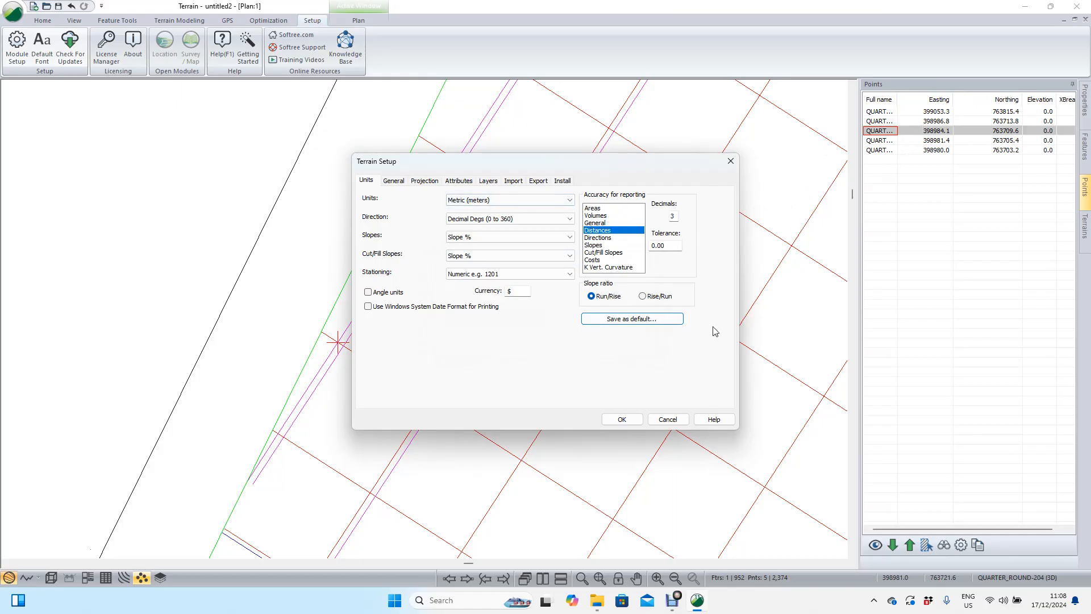
{"action": "left_click", "coordinate": [622, 419]}
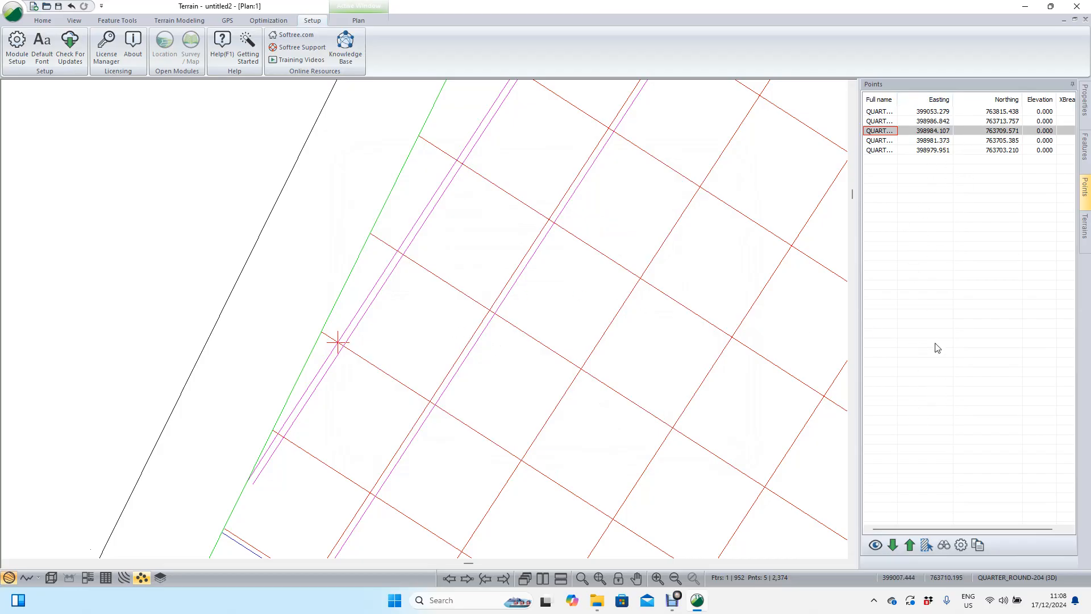
Empty the points list by loading it with nothing selected, and reload it with the points of the outermost QUARTER_ROUND line.
{"action": "left_click", "coordinate": [876, 546]}
{"action": "left_click", "coordinate": [948, 141]}
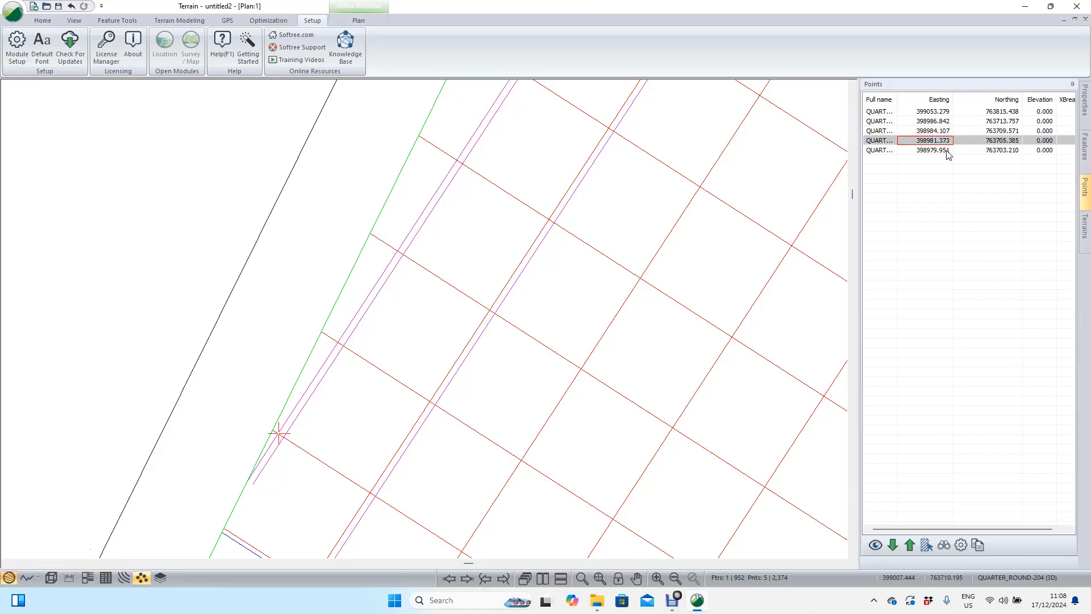
{"action": "left_click", "coordinate": [947, 151]}
{"action": "left_click", "coordinate": [755, 164]}
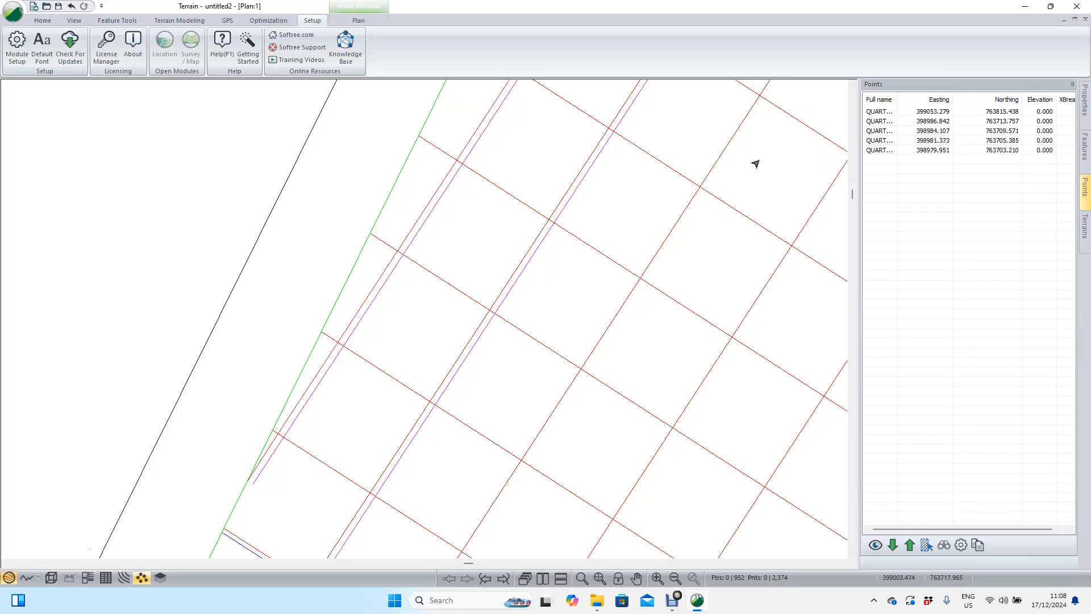
{"action": "left_click", "coordinate": [876, 546]}
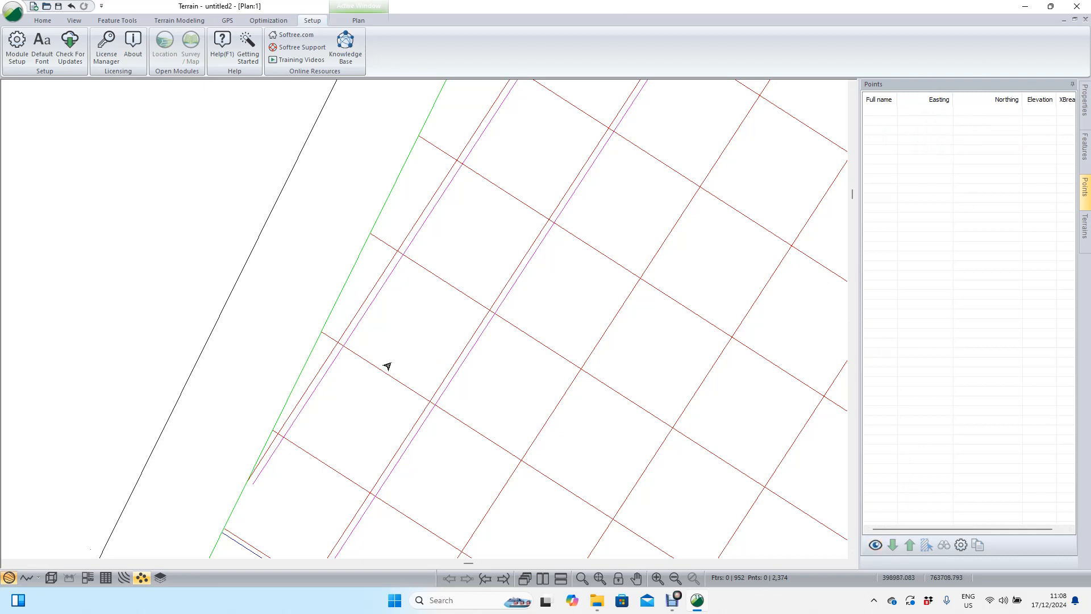
{"action": "left_click", "coordinate": [314, 376]}
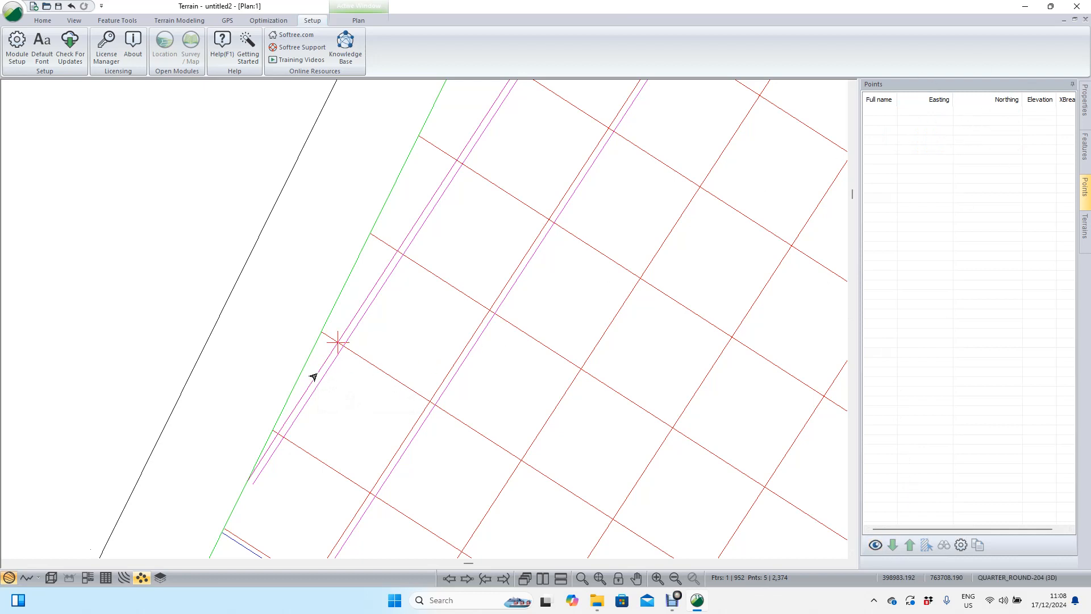
{"action": "left_click", "coordinate": [874, 545]}
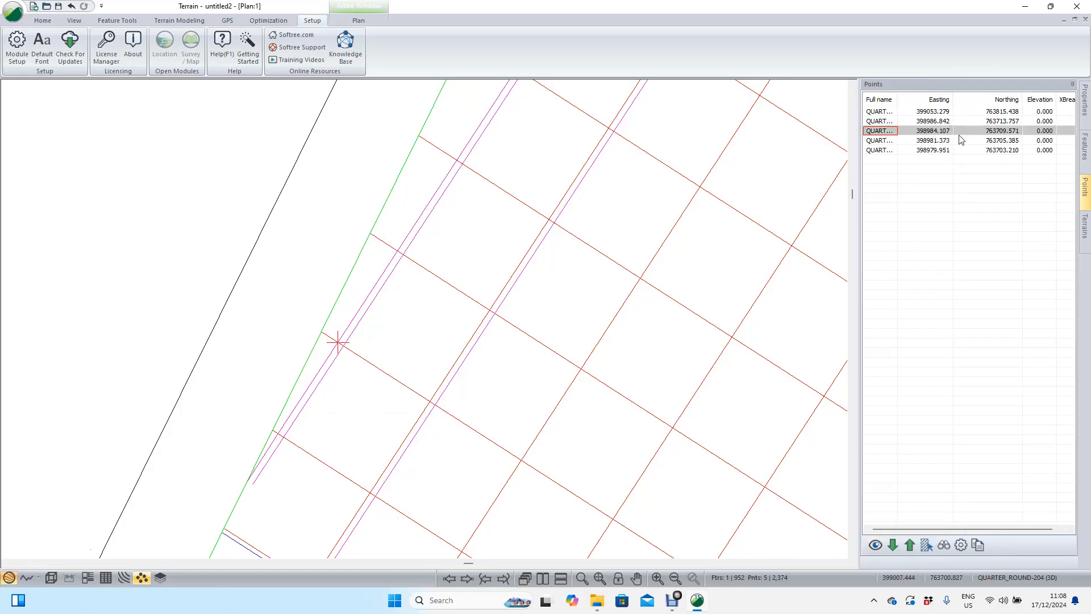
Select all five points of the line in the points list and copy them to the clipboard.
{"action": "left_click", "coordinate": [935, 113]}
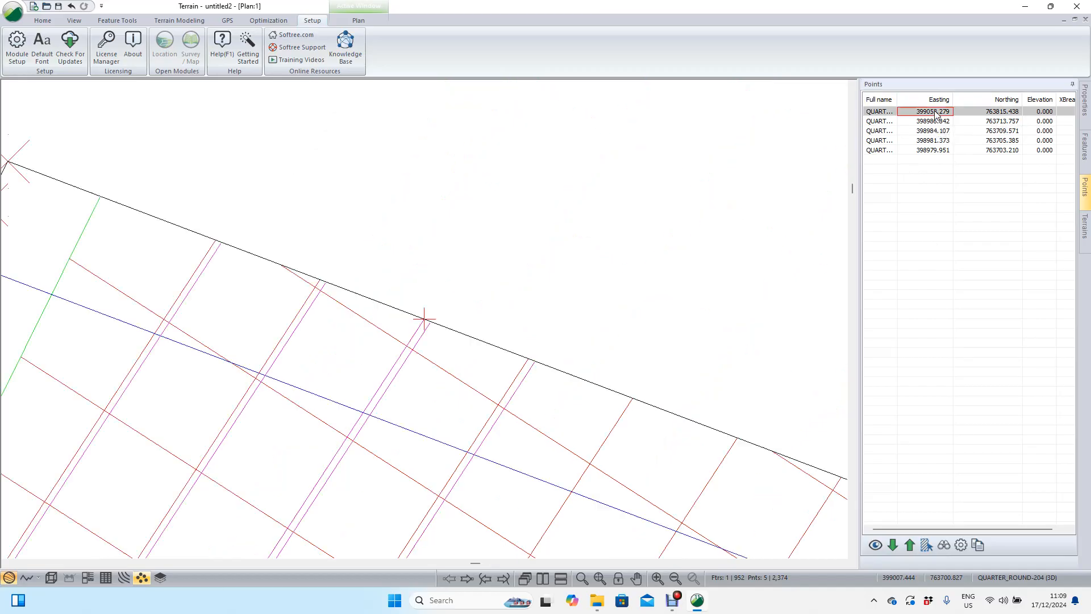
{"action": "left_click", "coordinate": [943, 151], "text": "shift"}
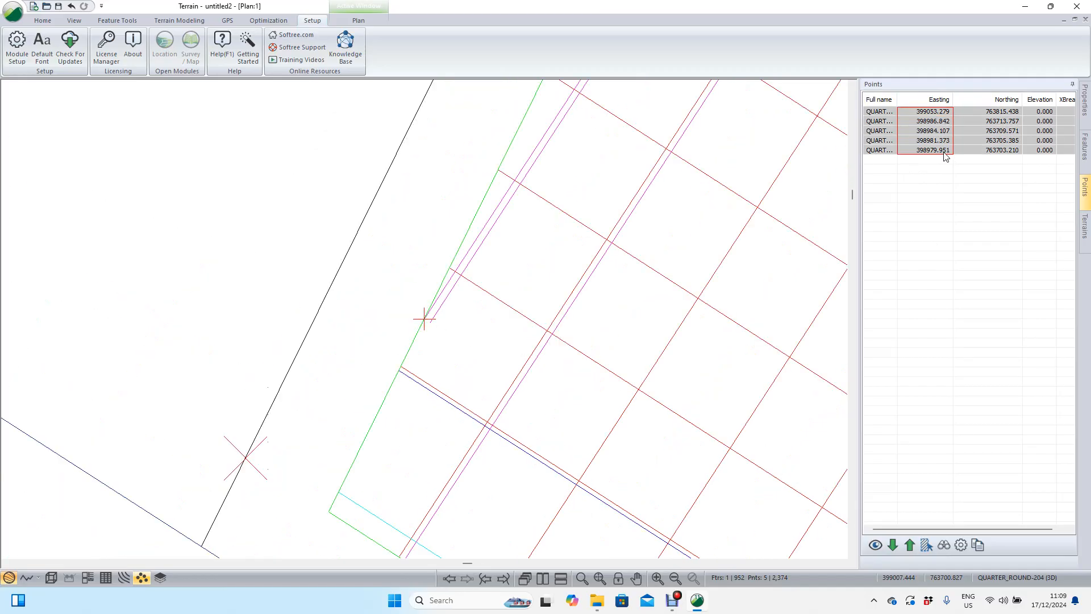
{"action": "left_click", "coordinate": [978, 545]}
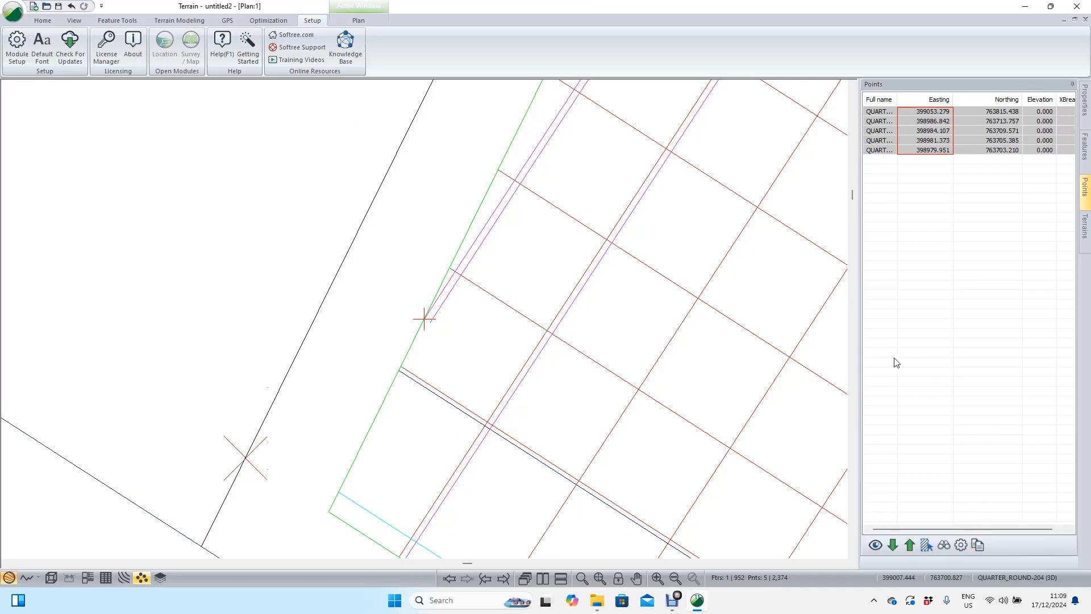
Switch to Notepad, dismiss the missing-file message, and paste the copied point coordinates into a blank document.
{"action": "left_click", "coordinate": [487, 600]}
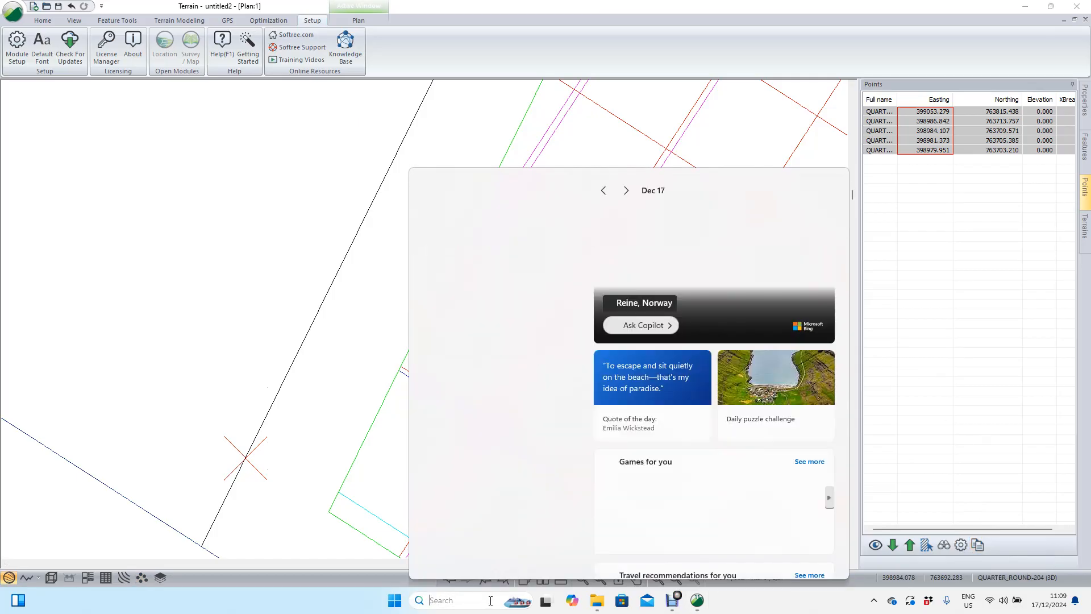
{"action": "type", "text": "notepad"}
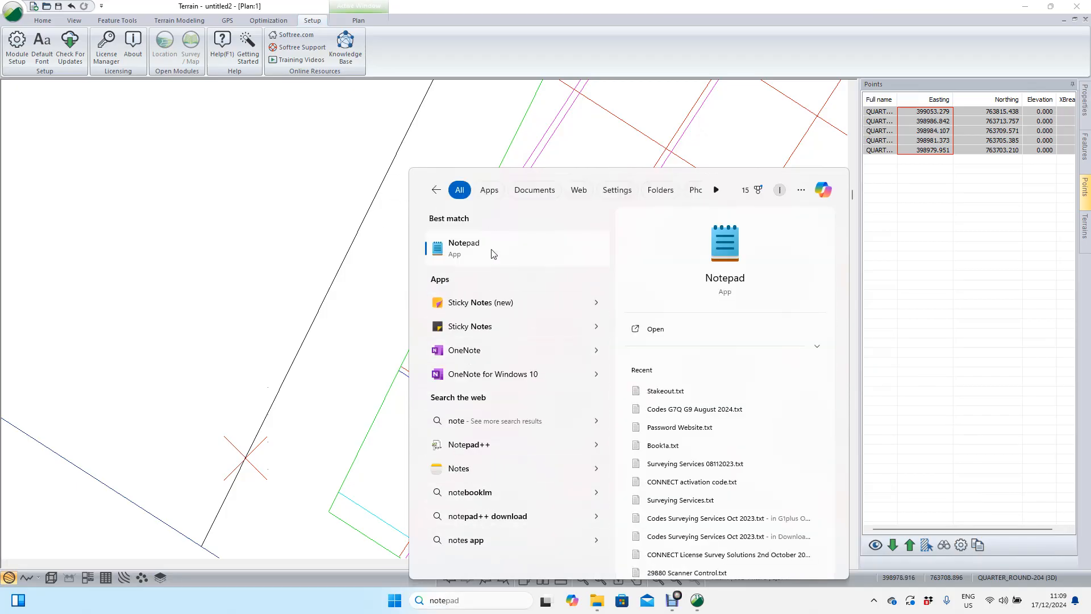
{"action": "left_click", "coordinate": [499, 246]}
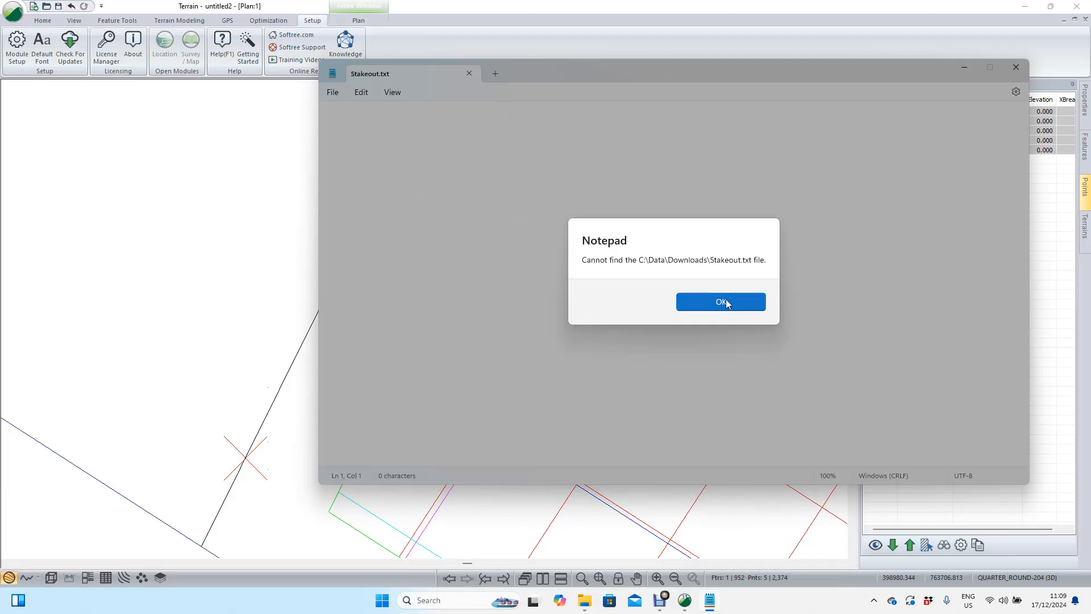
{"action": "left_click", "coordinate": [684, 301]}
{"action": "right_click", "coordinate": [376, 139]}
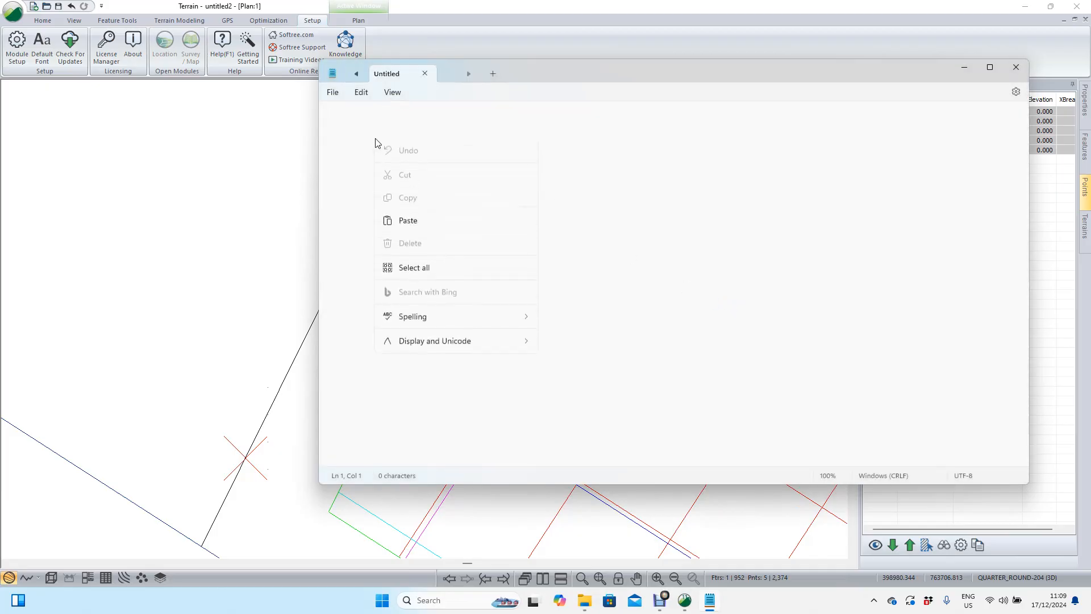
{"action": "left_click", "coordinate": [415, 221]}
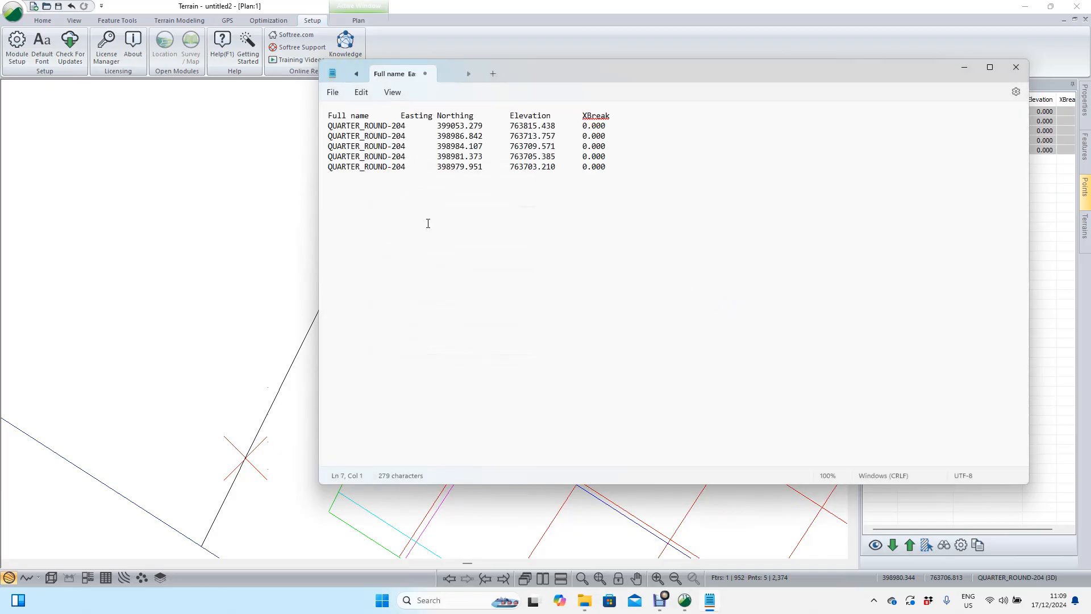
Save the coordinate list as the text file stakeout in the Downloads folder, and close Notepad to return to Terrain.
{"action": "left_click", "coordinate": [333, 92]}
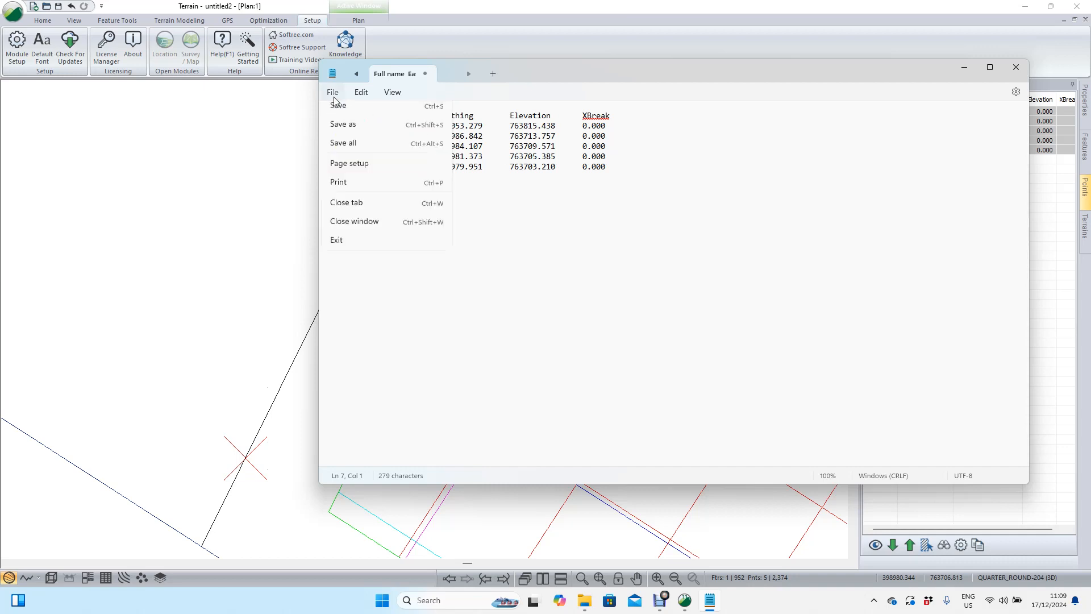
{"action": "left_click", "coordinate": [362, 186]}
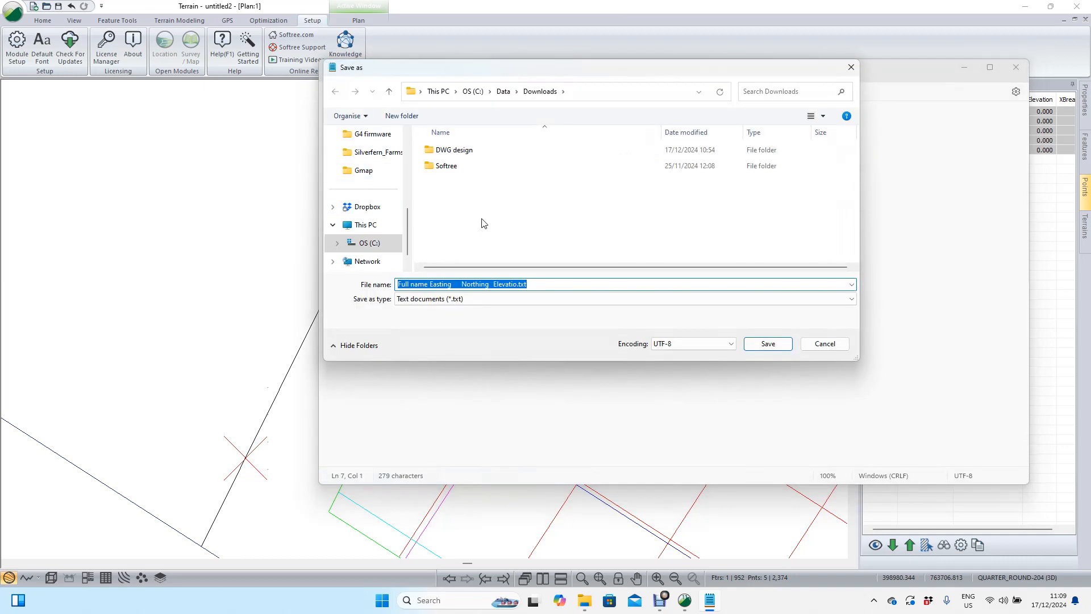
{"action": "type", "text": "stakeout"}
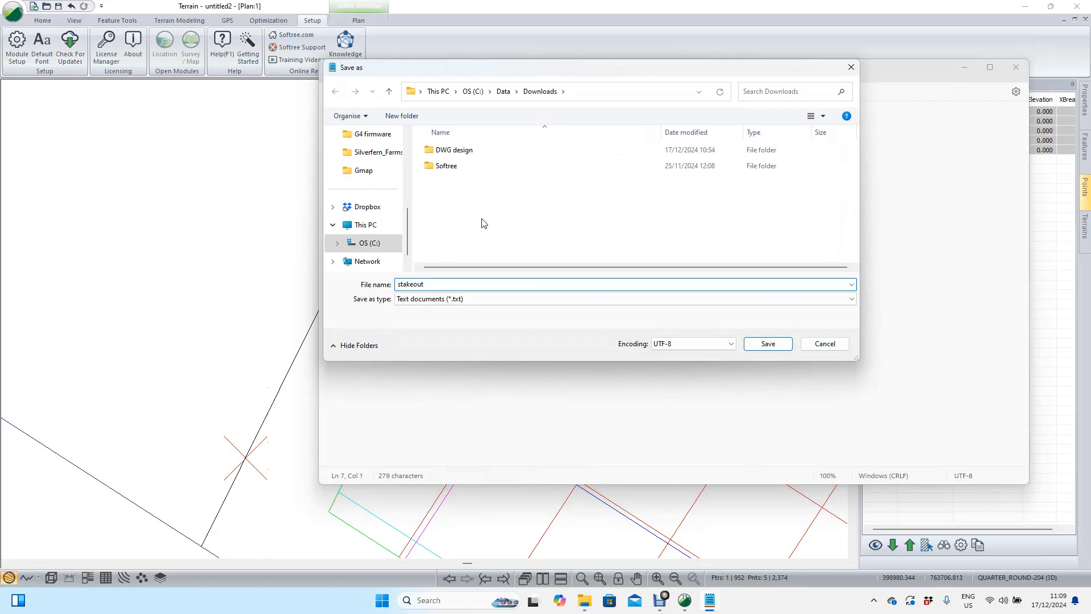
{"action": "left_click", "coordinate": [769, 343]}
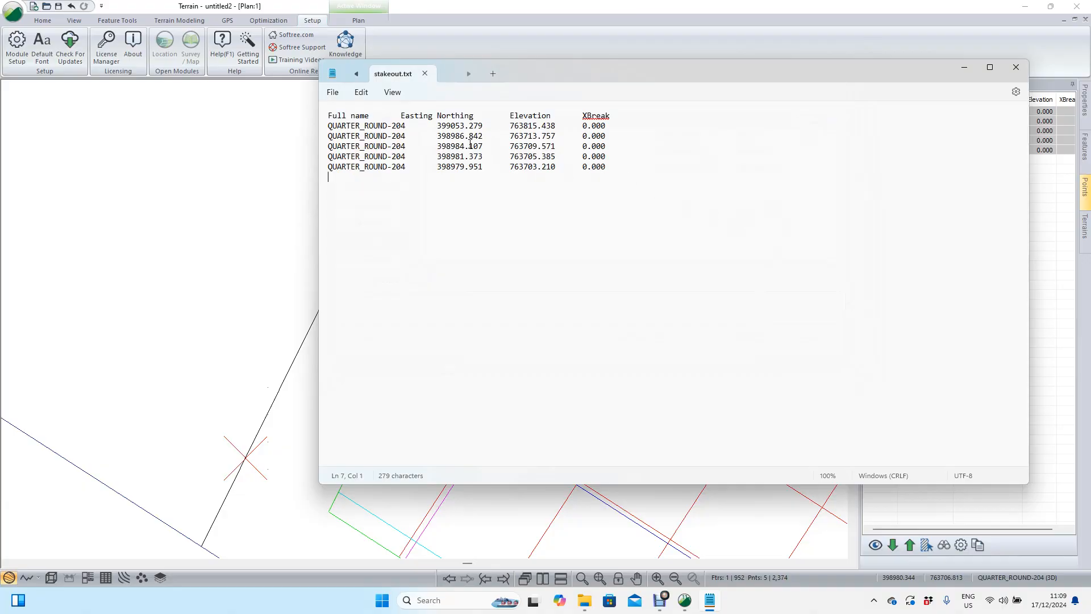
{"action": "left_click", "coordinate": [1015, 68]}
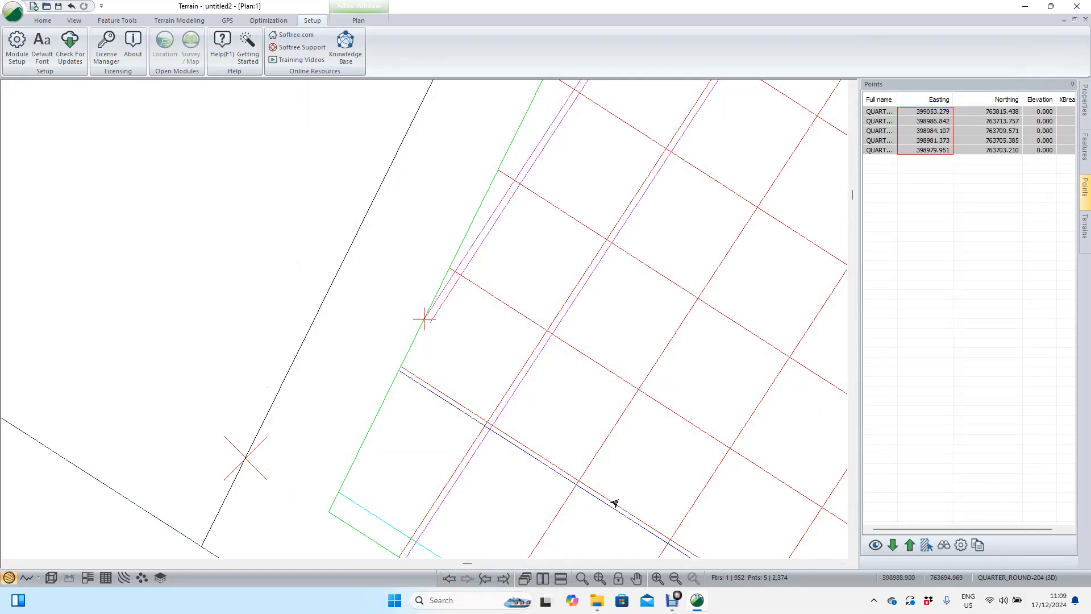
Deselect the line and examine the full extent of the QUARTER_ROUND grid within the site boundary.
{"action": "scroll", "coordinate": [583, 376], "scroll_direction": "down", "scroll_amount": 2}
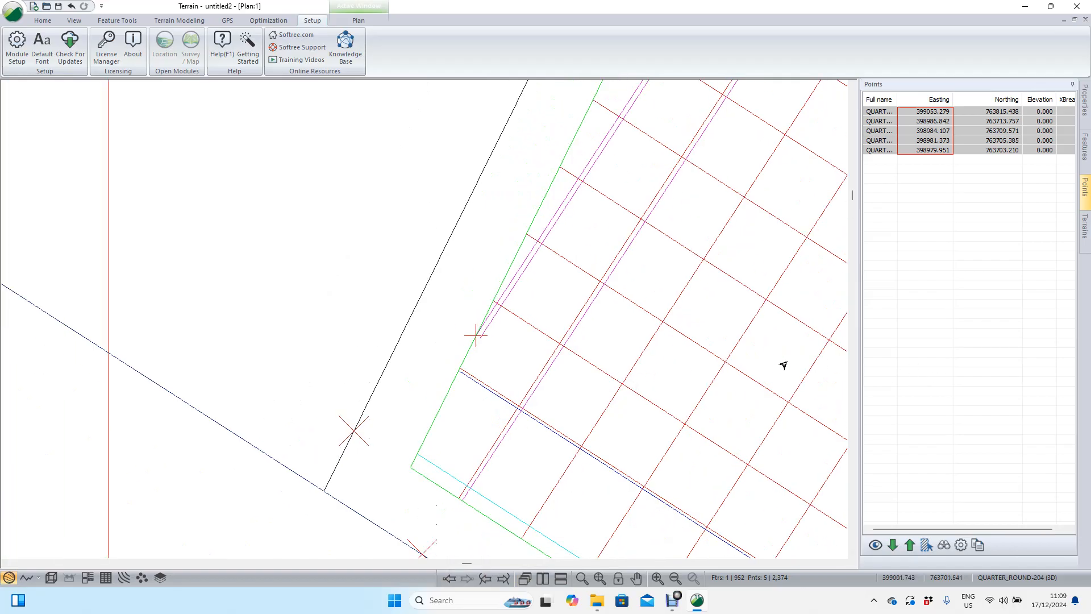
{"action": "left_click", "coordinate": [360, 254]}
{"action": "scroll", "coordinate": [479, 318], "scroll_direction": "down", "scroll_amount": 3}
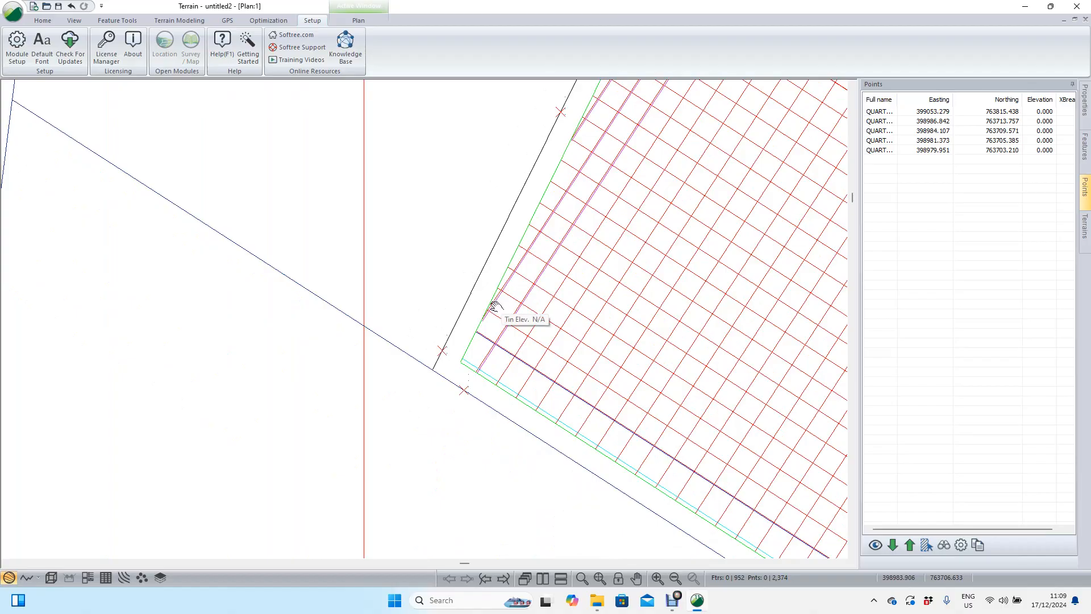
{"action": "middle_click_drag", "start_coordinate": [495, 308], "coordinate": [280, 434]}
{"action": "scroll", "coordinate": [355, 383], "scroll_direction": "down", "scroll_amount": 4}
{"action": "scroll", "coordinate": [355, 384], "scroll_direction": "down", "scroll_amount": 2}
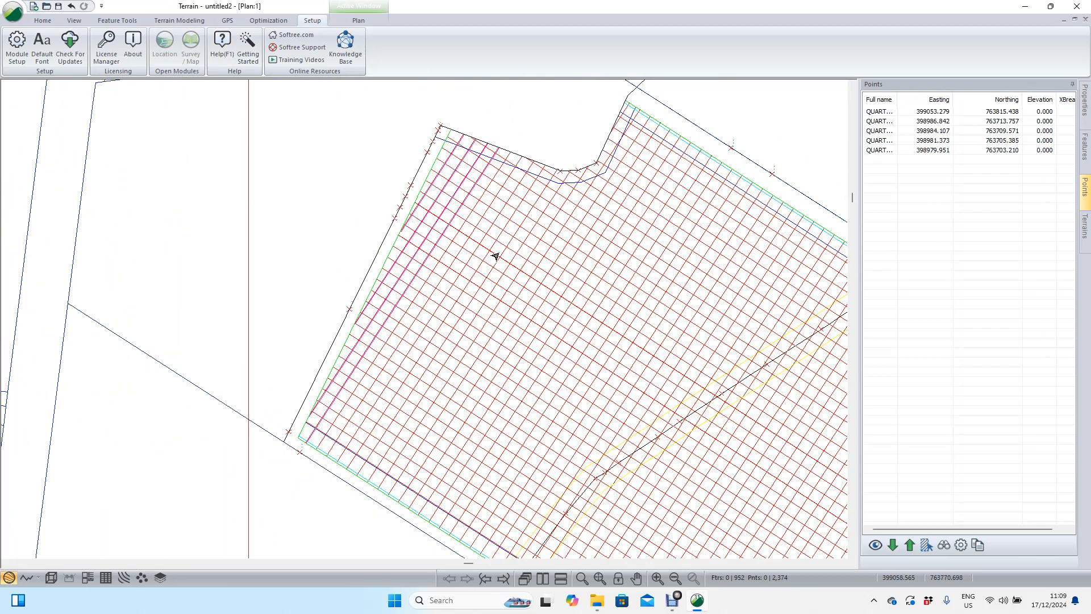
{"action": "mouse_move", "coordinate": [496, 257]}
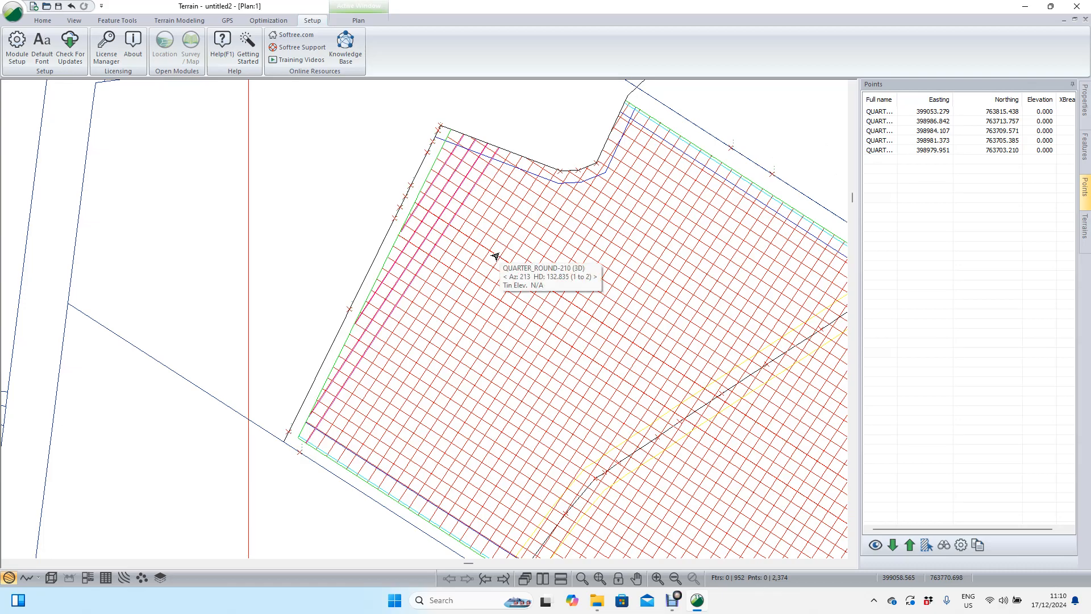